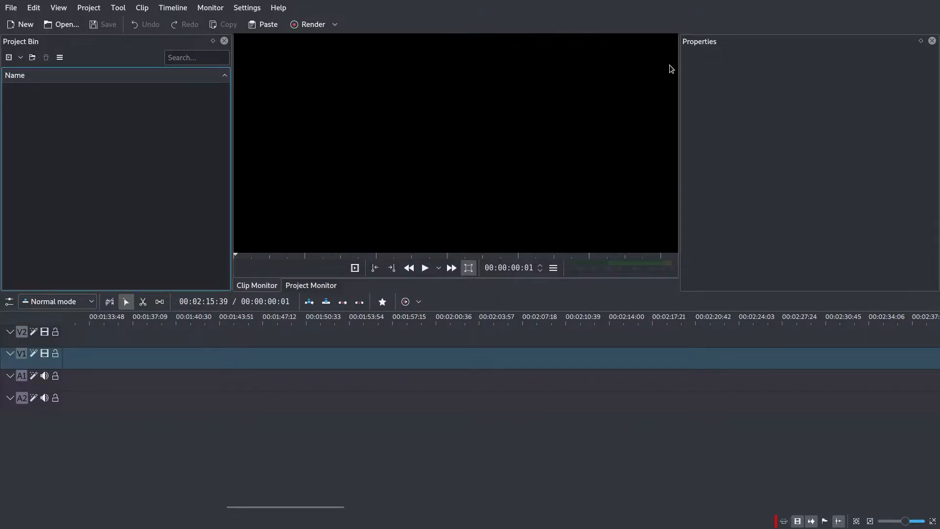
{"action": "left_click", "coordinate": [206, 8]}
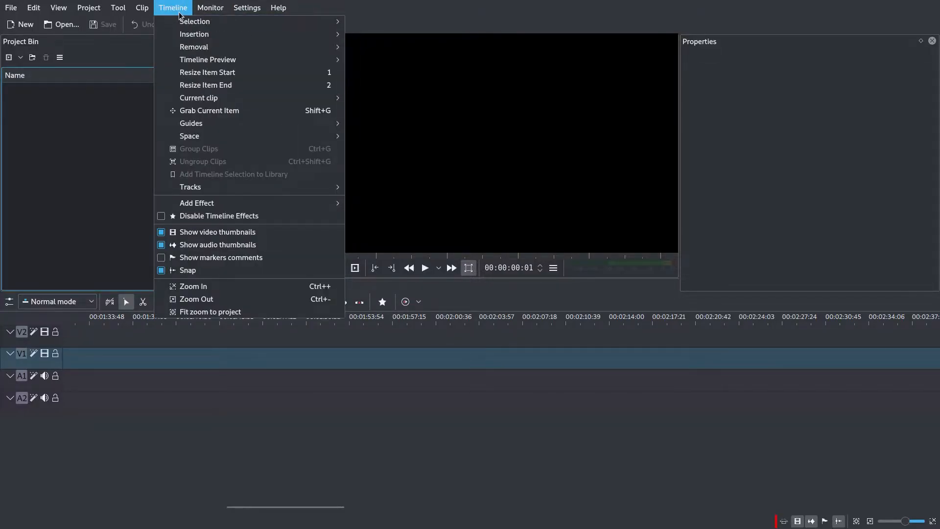
{"action": "mouse_move", "coordinate": [121, 16]}
{"action": "left_click", "coordinate": [130, 218]}
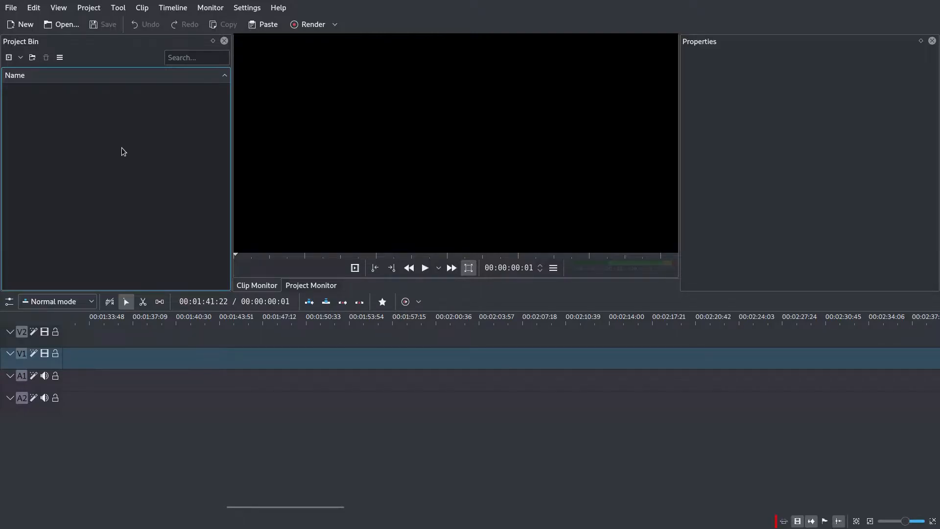
Import batman arkham city pt 2.mp4 into the project bin and place it at the start of tracks V1 and A1.
{"action": "right_click", "coordinate": [92, 124]}
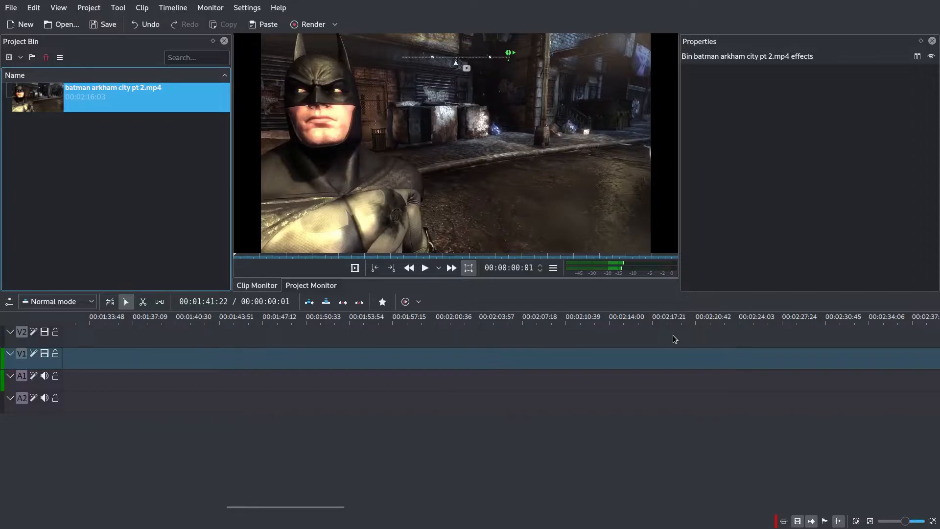
{"action": "left_click_drag", "start_coordinate": [102, 103], "coordinate": [131, 378]}
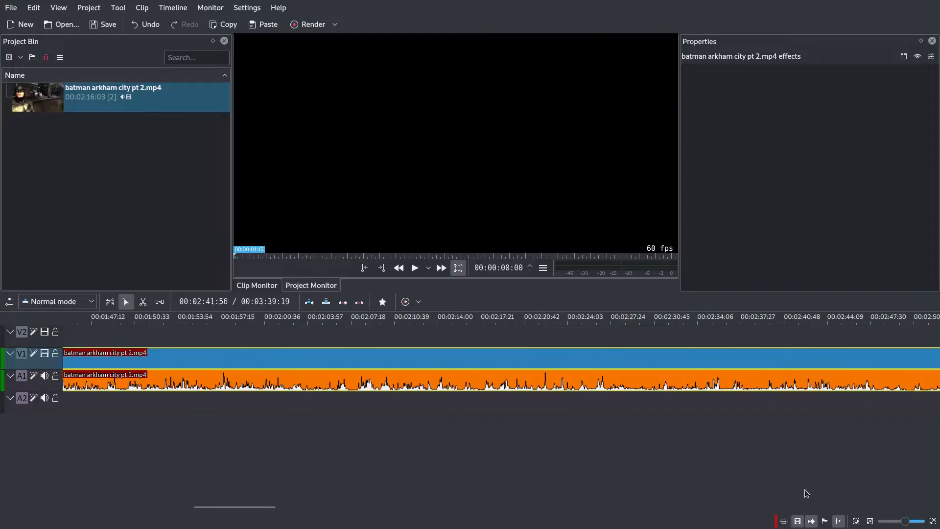
{"action": "left_click_drag", "start_coordinate": [905, 521], "coordinate": [893, 522]}
{"action": "key", "text": "ctrl+z"}
{"action": "scroll", "coordinate": [191, 385], "scroll_direction": "up", "scroll_amount": 3}
{"action": "scroll", "coordinate": [189, 385], "scroll_direction": "down", "scroll_amount": 3}
{"action": "scroll", "coordinate": [78, 372], "scroll_direction": "up", "scroll_amount": 3}
{"action": "scroll", "coordinate": [87, 392], "scroll_direction": "down", "scroll_amount": 2}
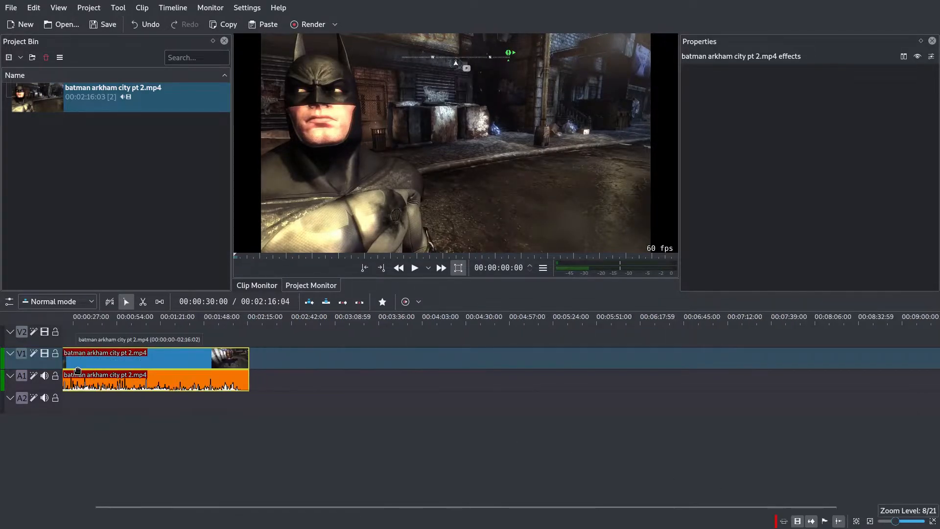
{"action": "left_click_drag", "start_coordinate": [895, 522], "coordinate": [903, 523]}
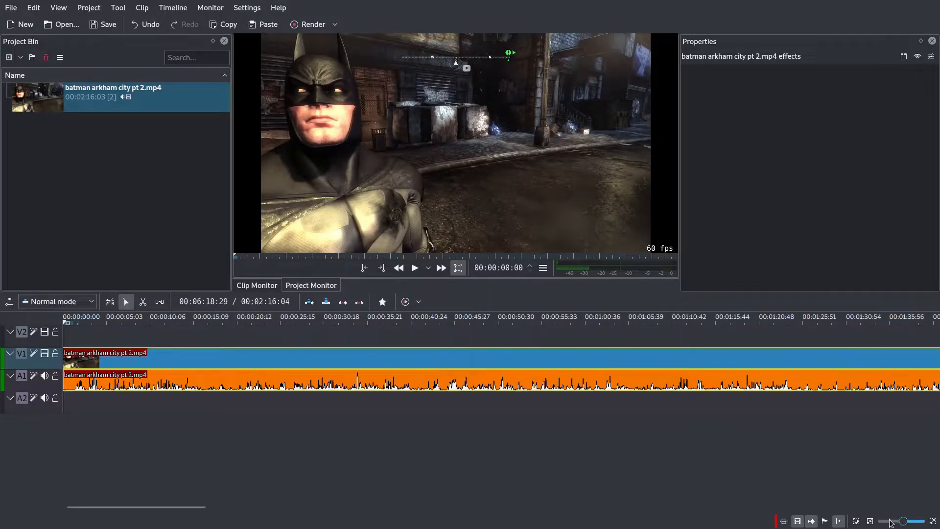
Split the clip with the Razor tool at about 17 s, 58 s, 1 min 1 s and 1 min 32 s.
{"action": "left_click", "coordinate": [143, 301]}
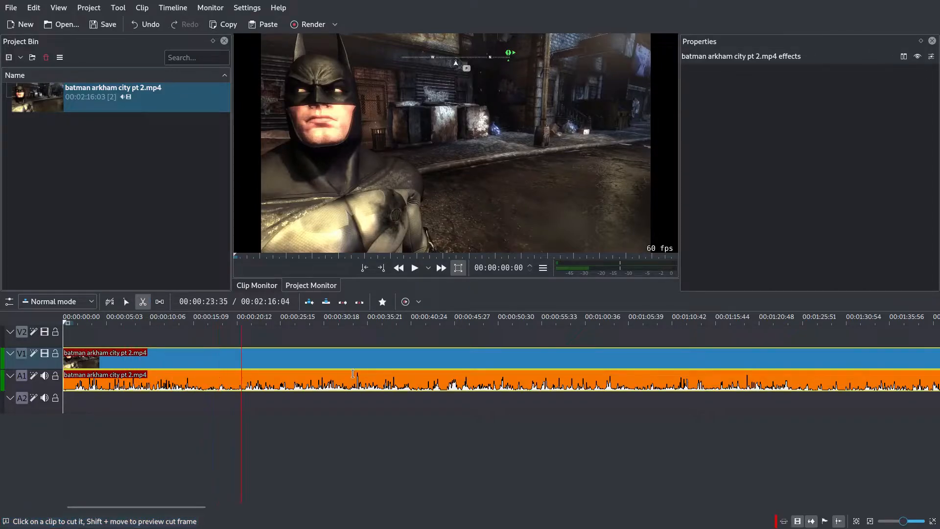
{"action": "left_click", "coordinate": [208, 373]}
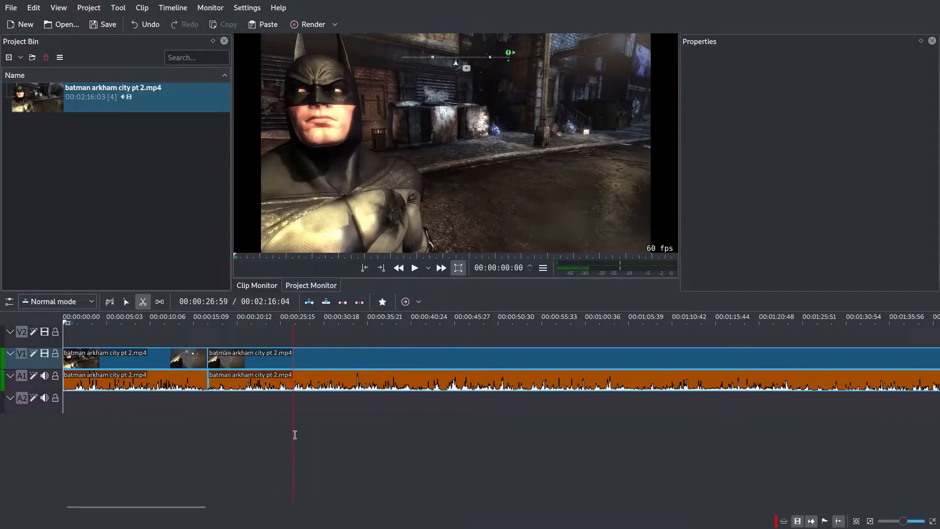
{"action": "left_click", "coordinate": [583, 382]}
{"action": "left_click", "coordinate": [851, 384]}
{"action": "left_click", "coordinate": [557, 359]}
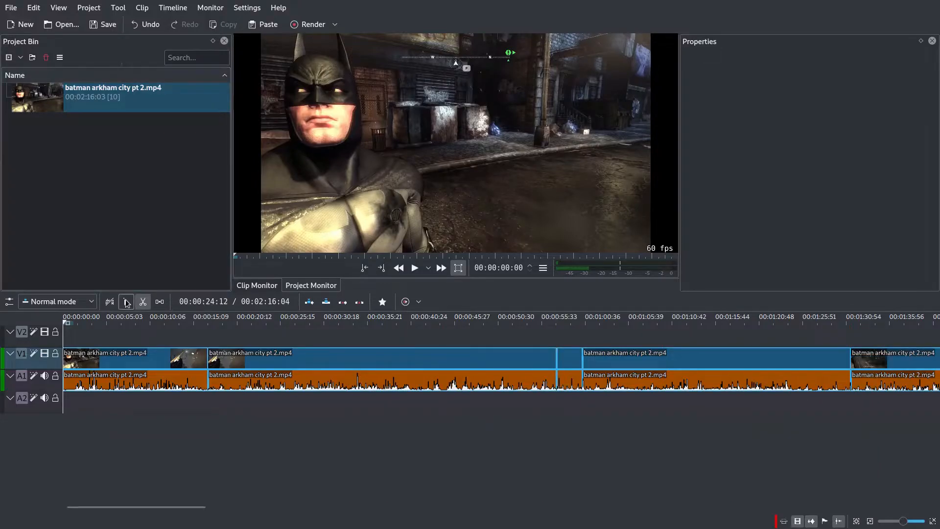
Delete the short segment between the 58 s and 1 min 1 s cuts and the segment after the last cut.
{"action": "left_click", "coordinate": [126, 302]}
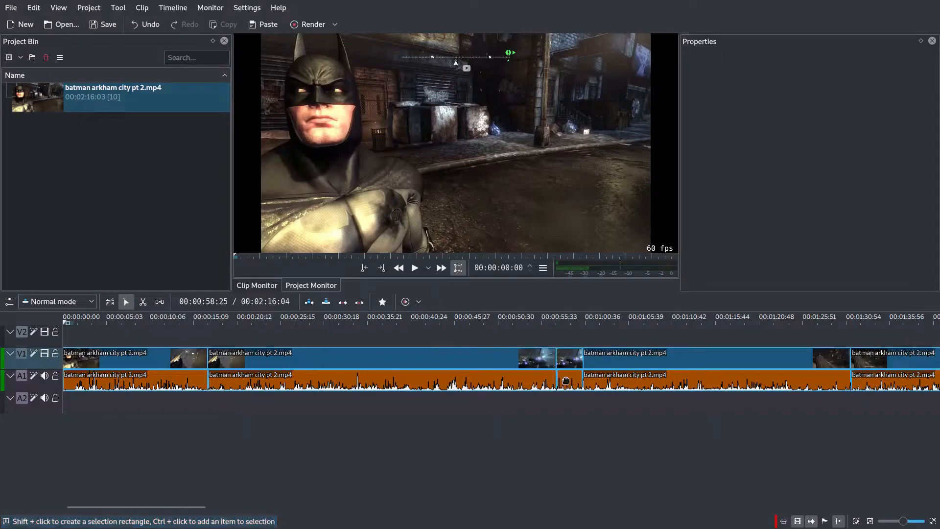
{"action": "left_click", "coordinate": [567, 358]}
{"action": "key", "text": "Delete"}
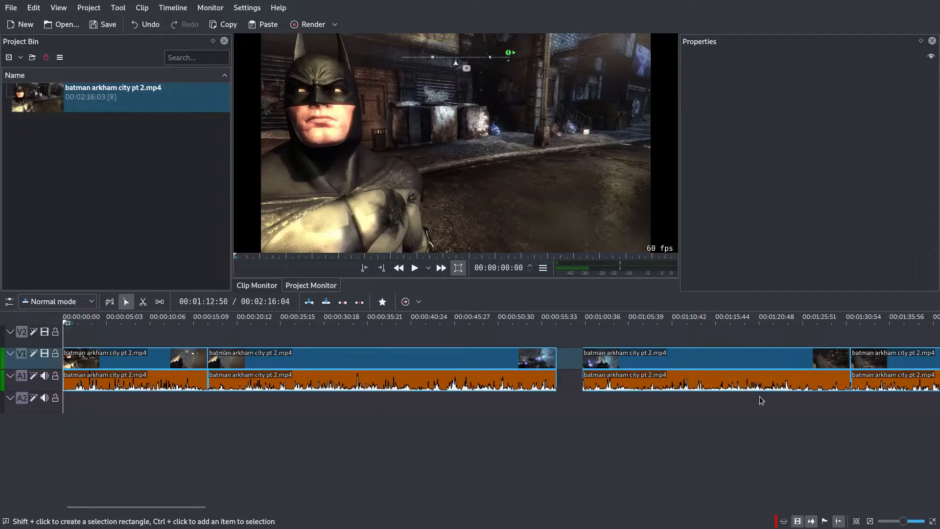
{"action": "left_click", "coordinate": [873, 363]}
{"action": "key", "text": "Delete"}
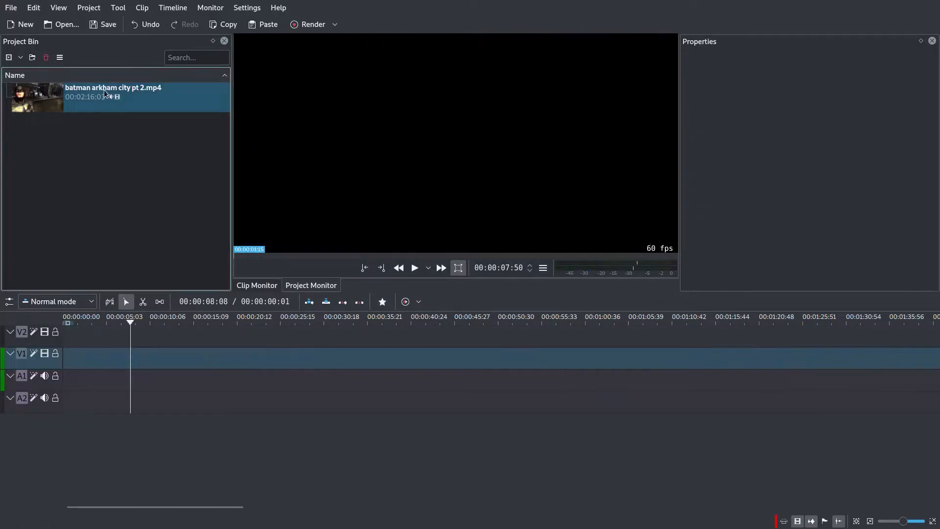
Place batman arkham city pt 2.mp4 at the start of tracks V1 and A1 and play its first few seconds.
{"action": "left_click_drag", "start_coordinate": [88, 98], "coordinate": [113, 361]}
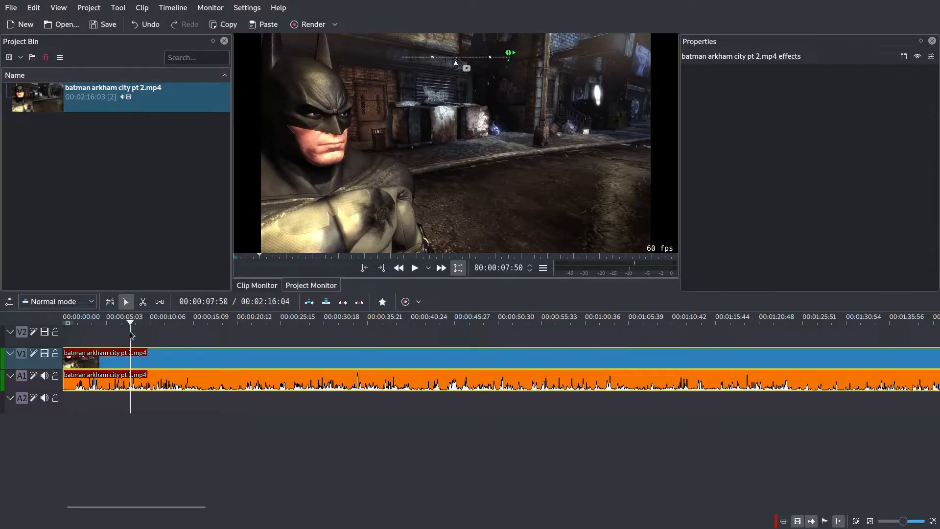
{"action": "left_click", "coordinate": [79, 340]}
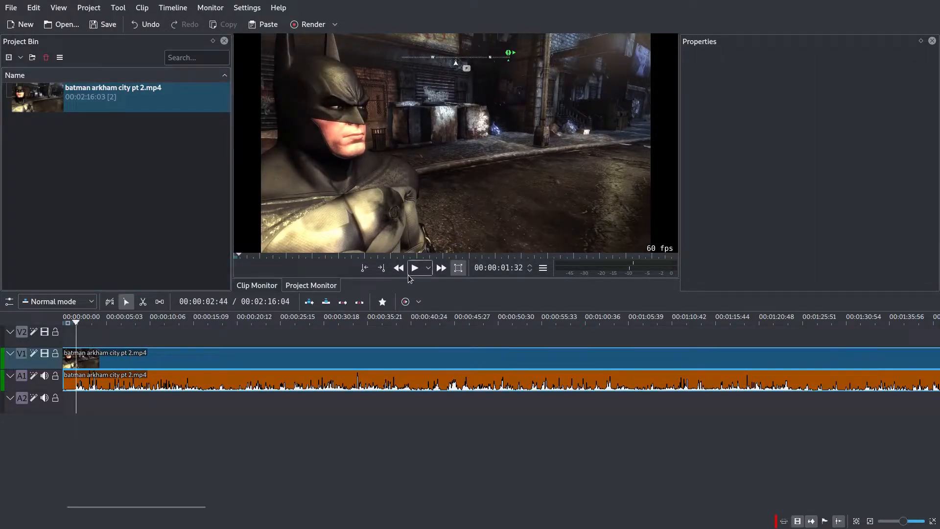
{"action": "left_click", "coordinate": [423, 272]}
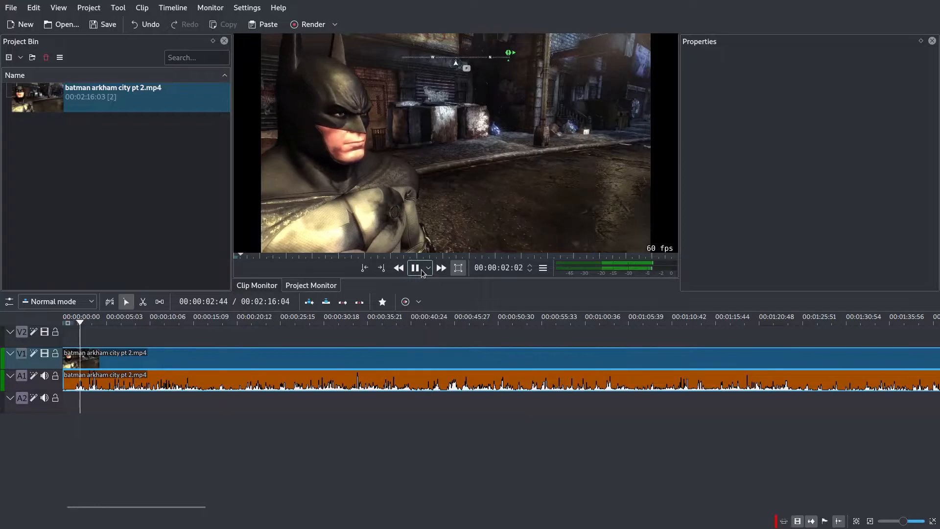
{"action": "left_click", "coordinate": [416, 268]}
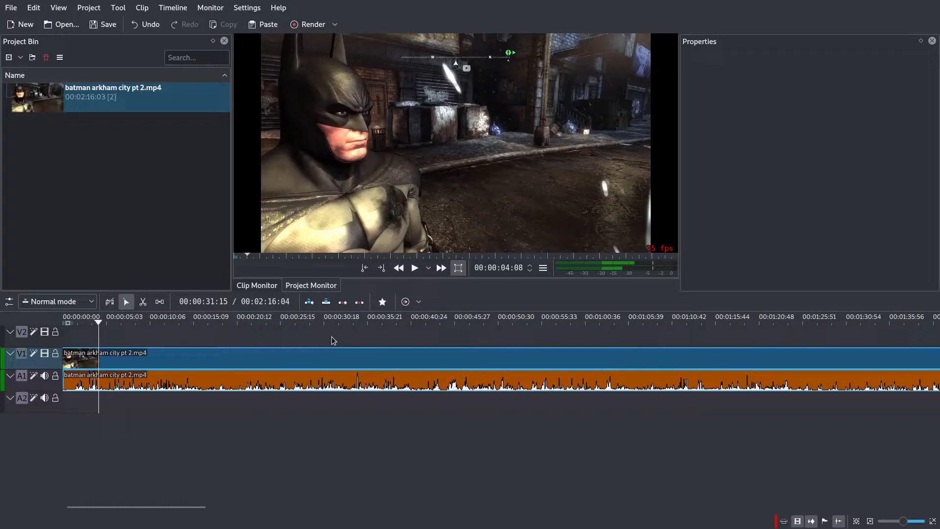
Set the timeline's track compositing quality to Preview.
{"action": "left_click", "coordinate": [9, 302]}
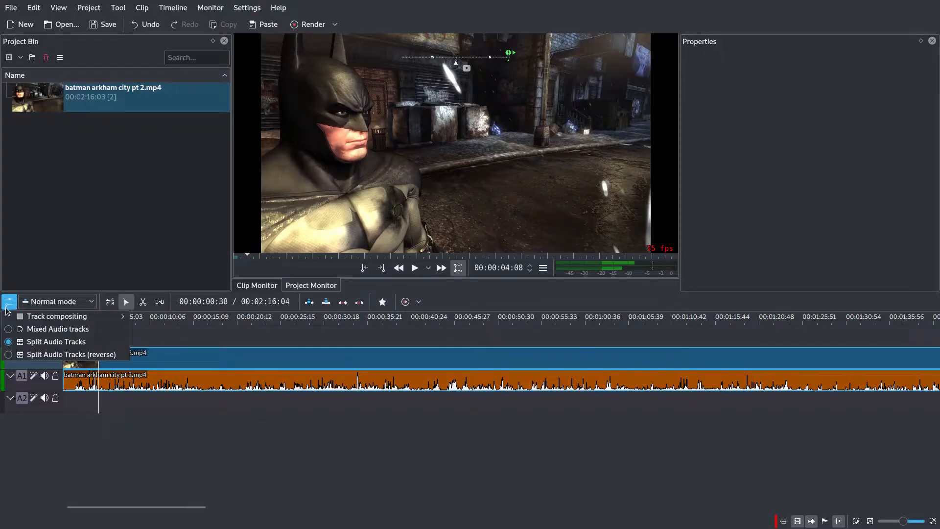
{"action": "mouse_move", "coordinate": [13, 318]}
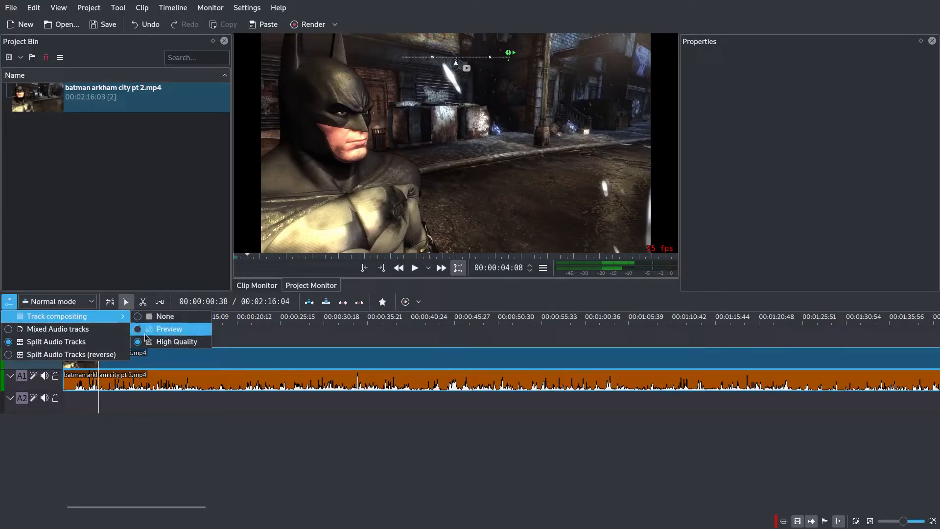
{"action": "left_click", "coordinate": [162, 329]}
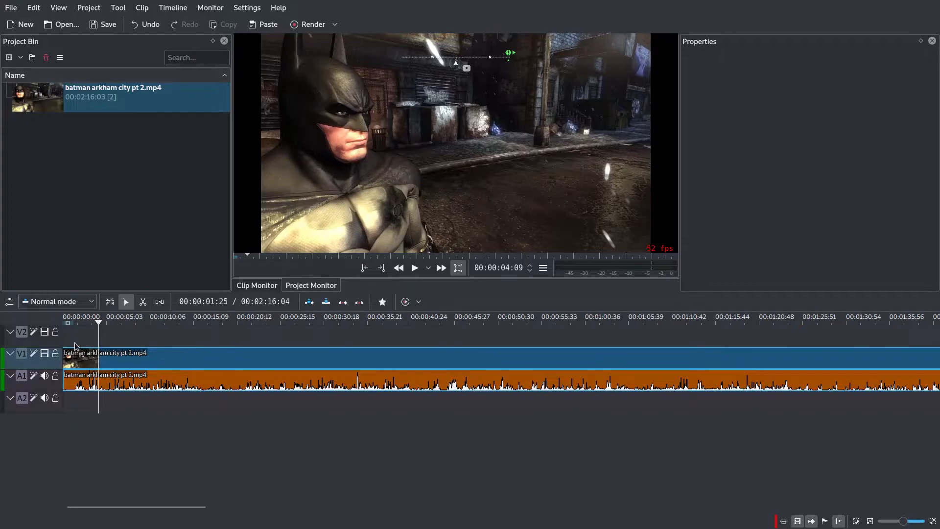
Play the opening seconds, split the clip at about 00:00:05:53 and delete everything after the cut.
{"action": "left_click", "coordinate": [80, 321]}
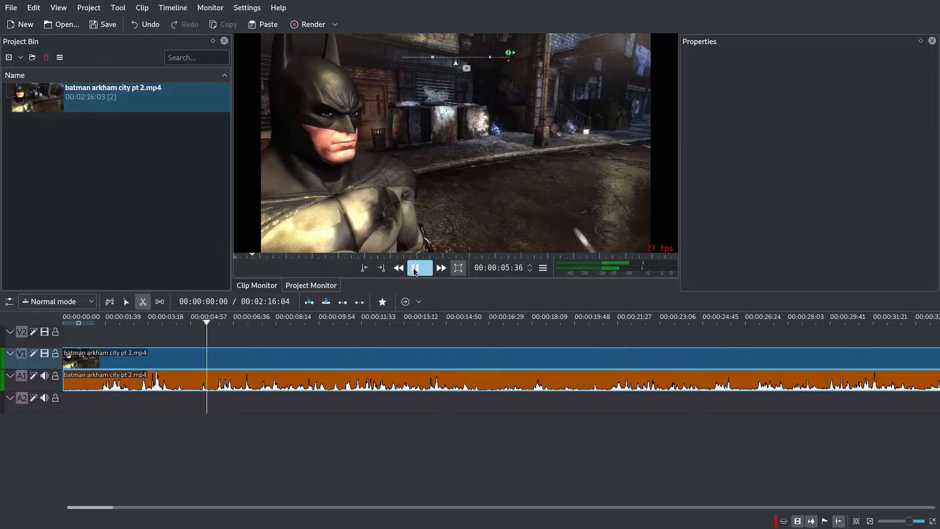
{"action": "left_click", "coordinate": [415, 269]}
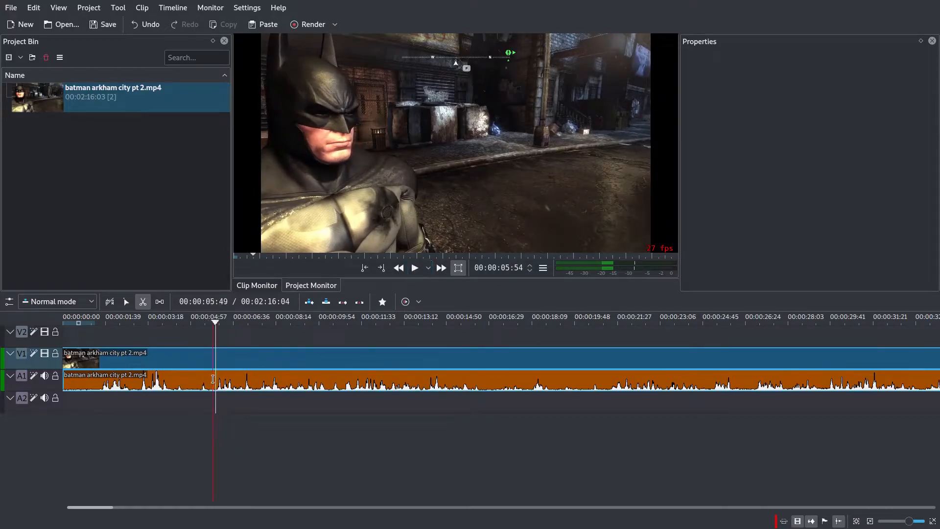
{"action": "left_click", "coordinate": [214, 379]}
{"action": "left_click", "coordinate": [126, 301]}
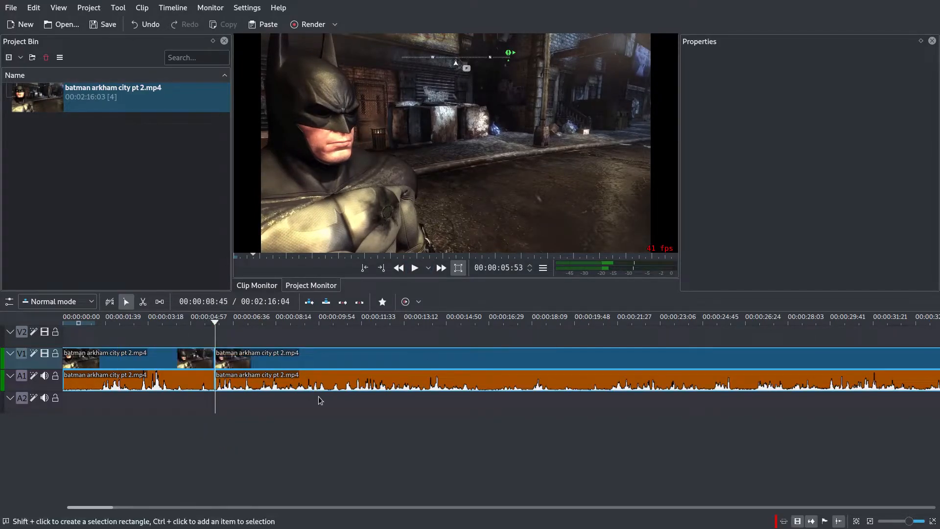
{"action": "left_click", "coordinate": [314, 385]}
{"action": "key", "text": "Delete"}
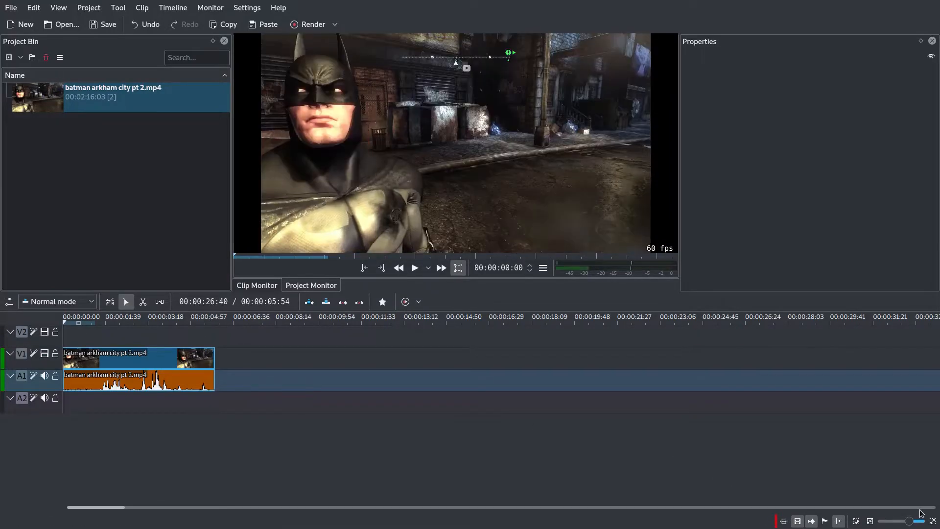
Split the shortened clip at about 00:00:00:50 with the Razor tool.
{"action": "left_click_drag", "start_coordinate": [909, 521], "coordinate": [912, 521]}
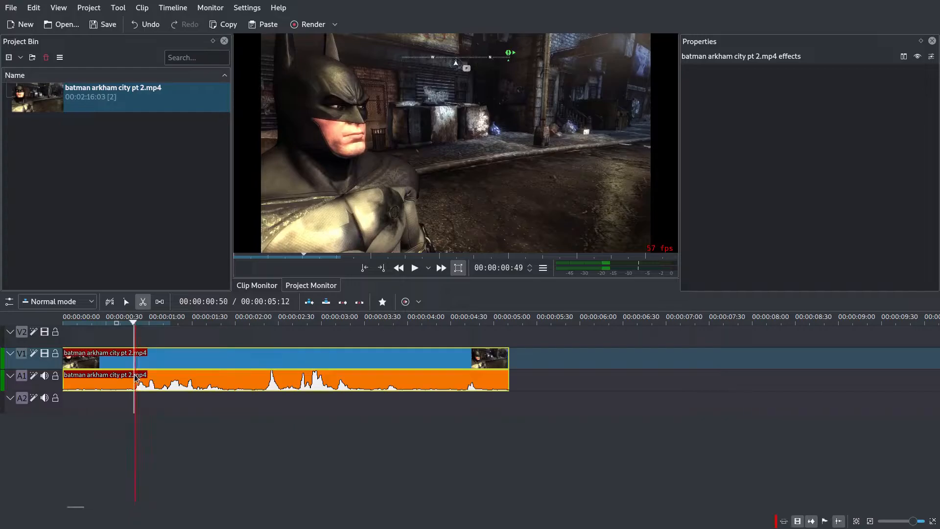
{"action": "left_click", "coordinate": [136, 377]}
{"action": "left_click", "coordinate": [125, 301]}
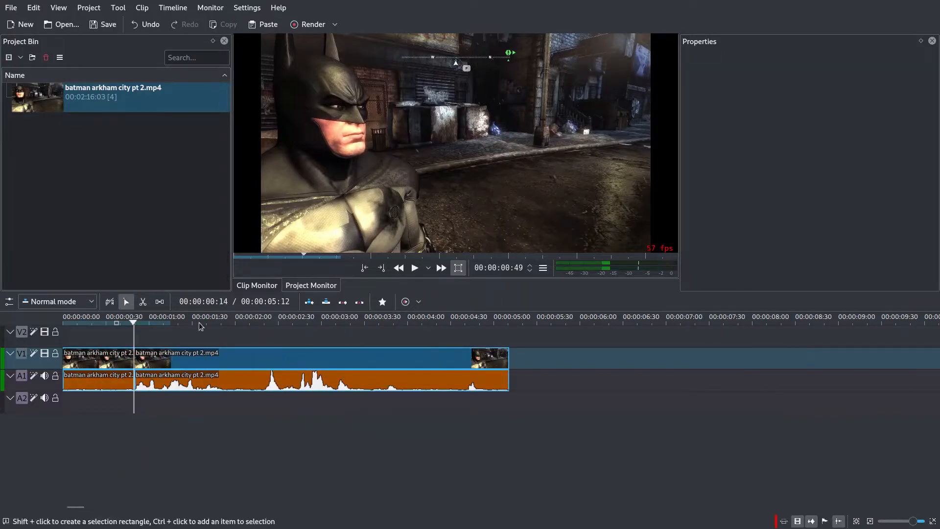
Play the second segment from near its beginning and split it at about 00:00:02:22, just before the loud audio peak.
{"action": "left_click", "coordinate": [303, 334]}
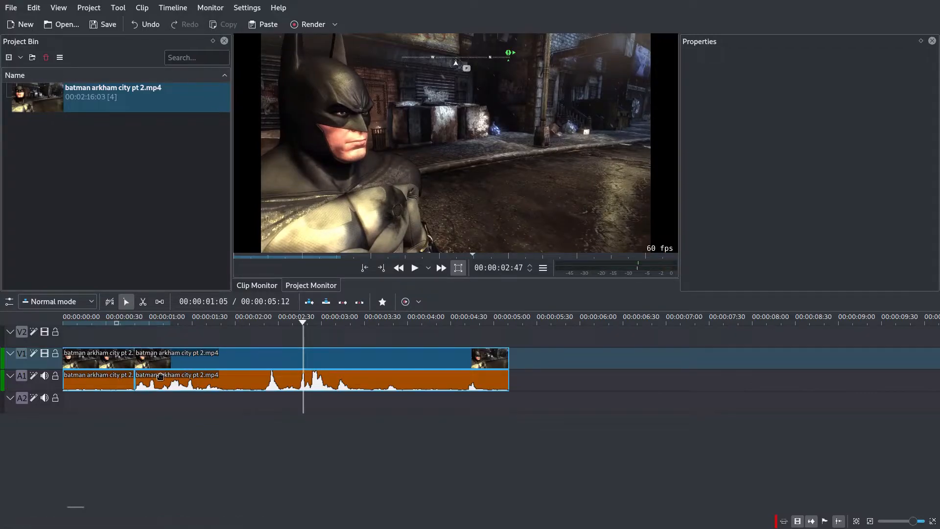
{"action": "left_click", "coordinate": [142, 301]}
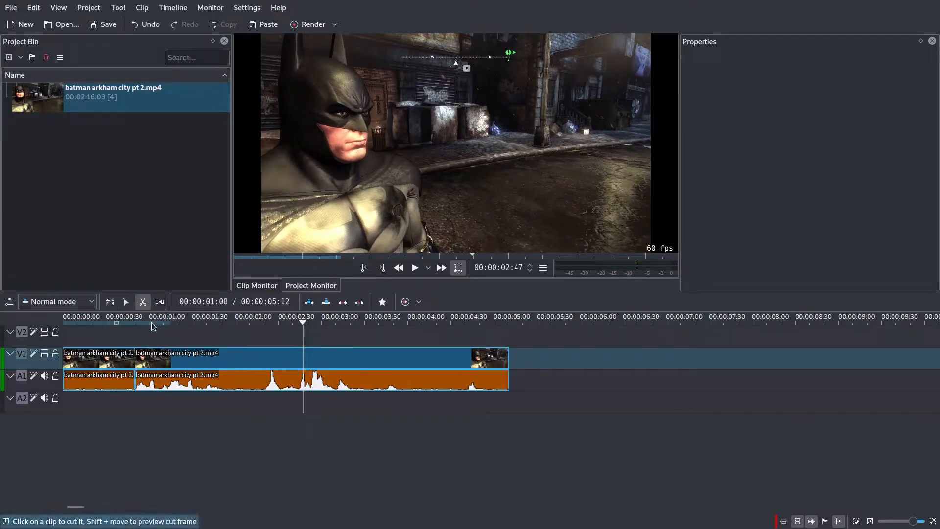
{"action": "left_click", "coordinate": [142, 324]}
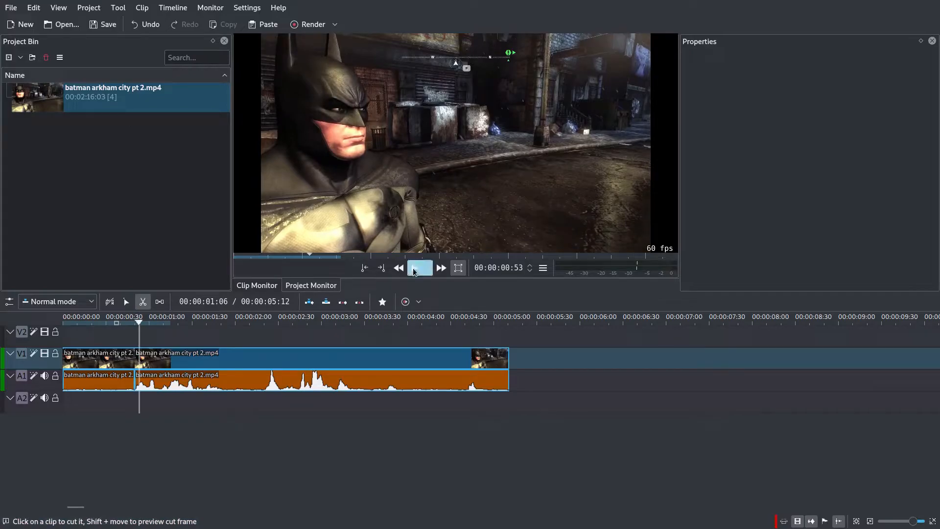
{"action": "left_click", "coordinate": [415, 268]}
{"action": "left_click", "coordinate": [414, 268]}
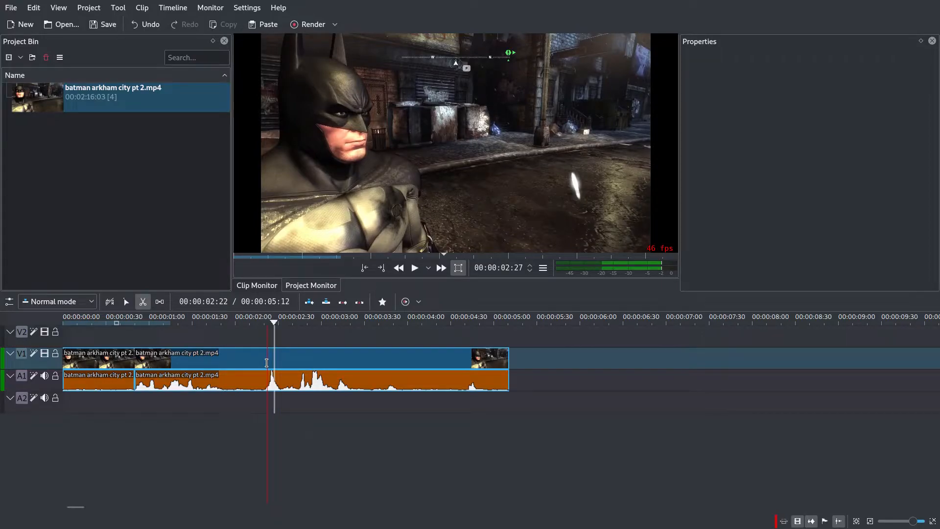
{"action": "left_click", "coordinate": [267, 362]}
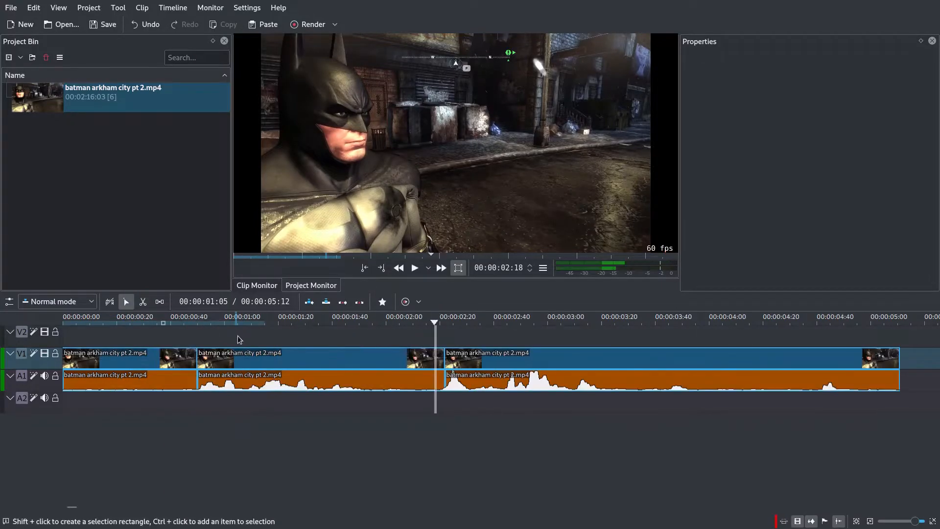
Select the middle segment and check which effects can be inserted on it directly.
{"action": "left_click", "coordinate": [250, 355]}
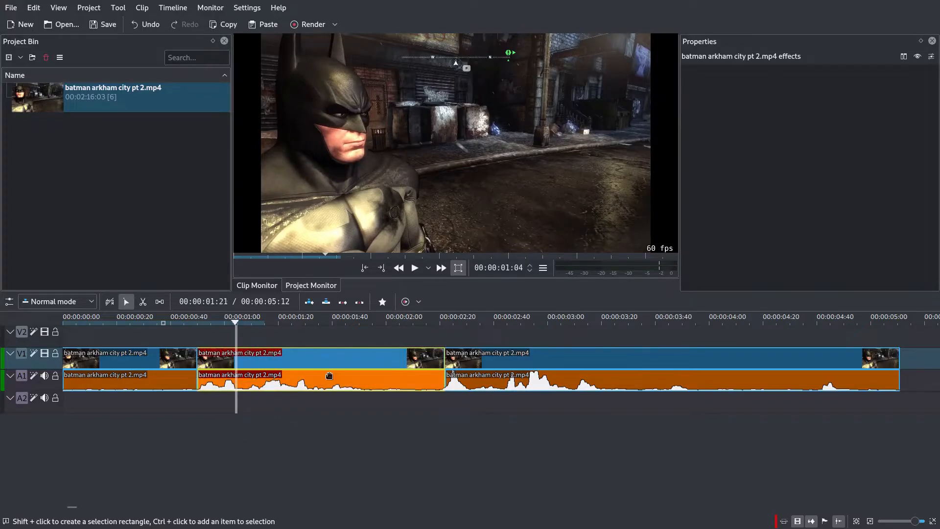
{"action": "right_click", "coordinate": [260, 354]}
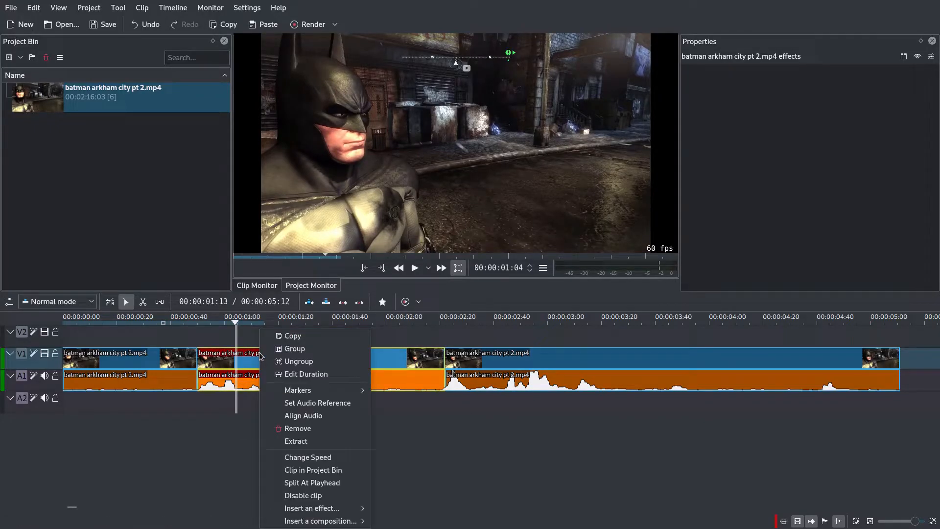
{"action": "mouse_move", "coordinate": [363, 512]}
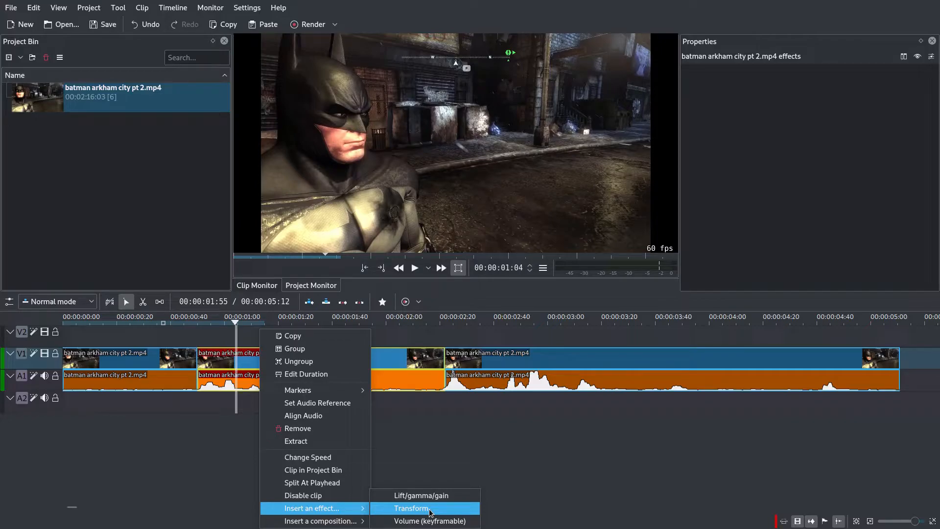
{"action": "left_click", "coordinate": [396, 359]}
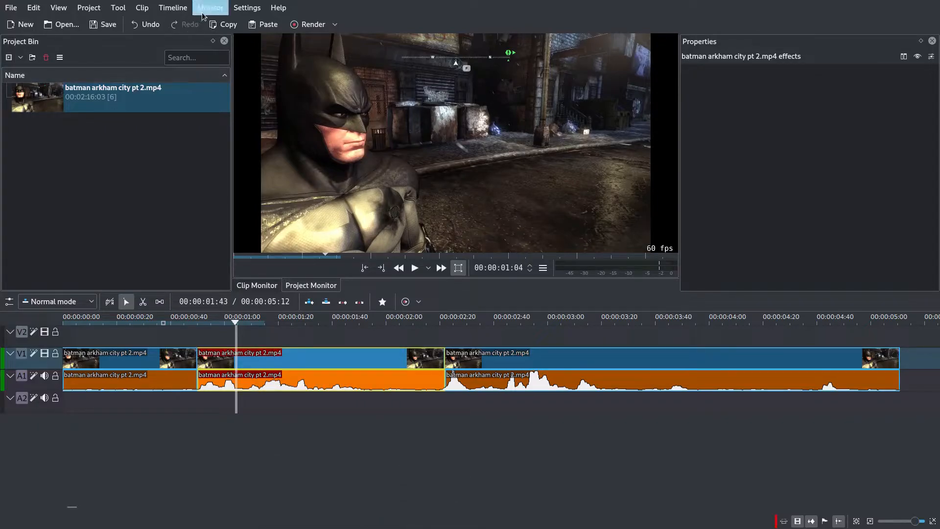
Add the Vignette effect from the image adjustment effects to the selected middle segment.
{"action": "left_click", "coordinate": [118, 8]}
{"action": "mouse_move", "coordinate": [198, 7]}
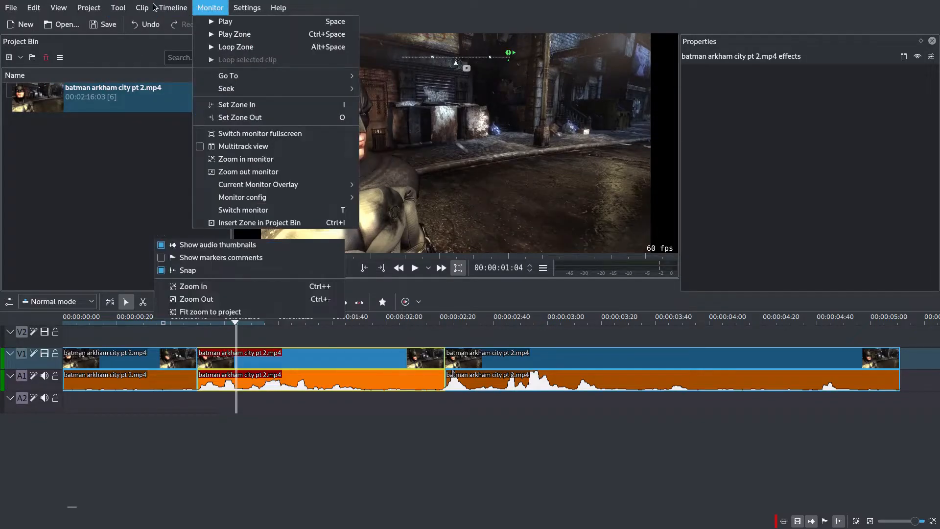
{"action": "mouse_move", "coordinate": [75, 7]}
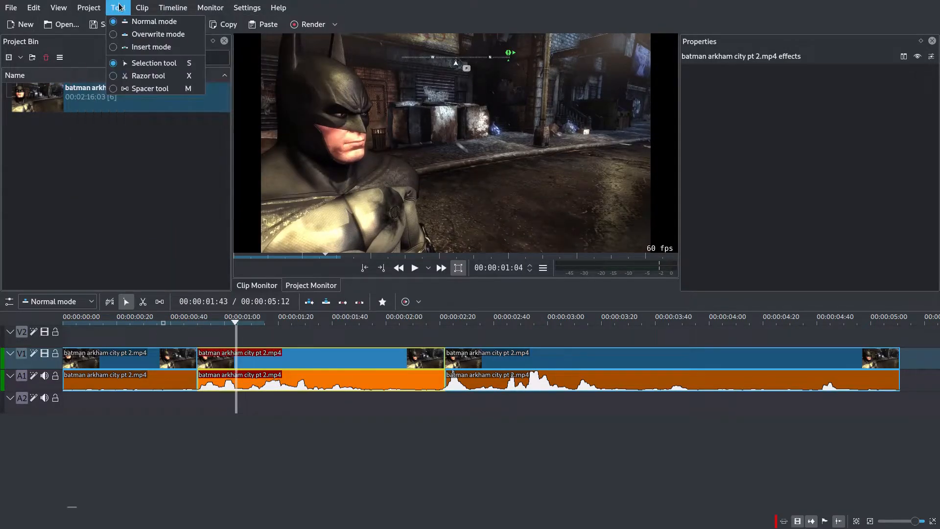
{"action": "mouse_move", "coordinate": [168, 11]}
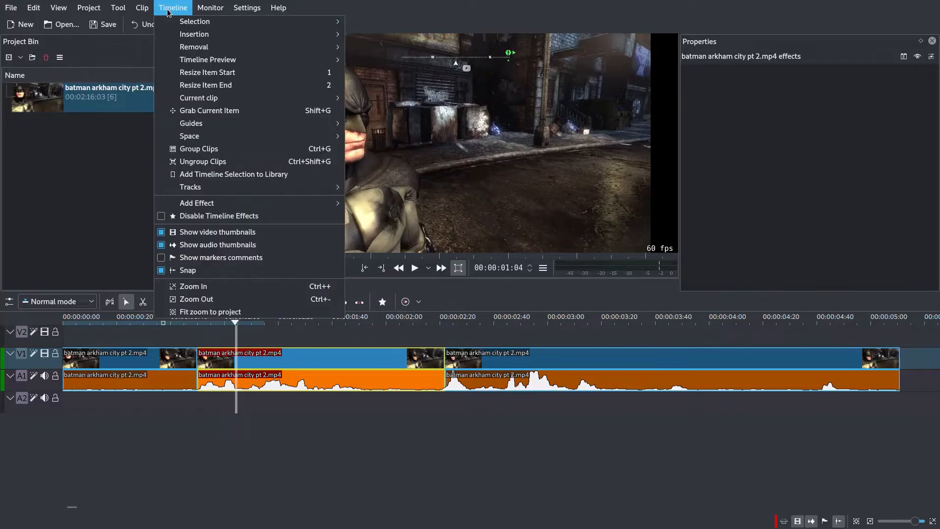
{"action": "mouse_move", "coordinate": [234, 205]}
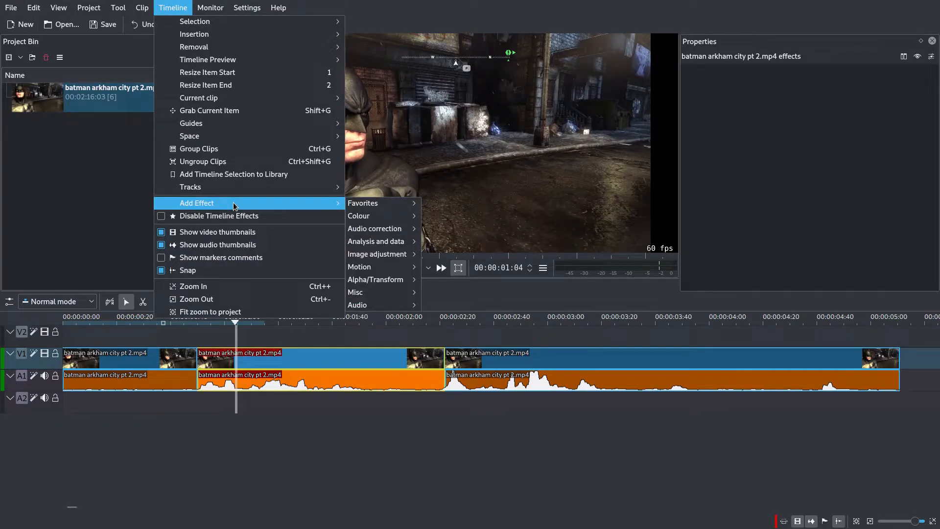
{"action": "mouse_move", "coordinate": [368, 207]}
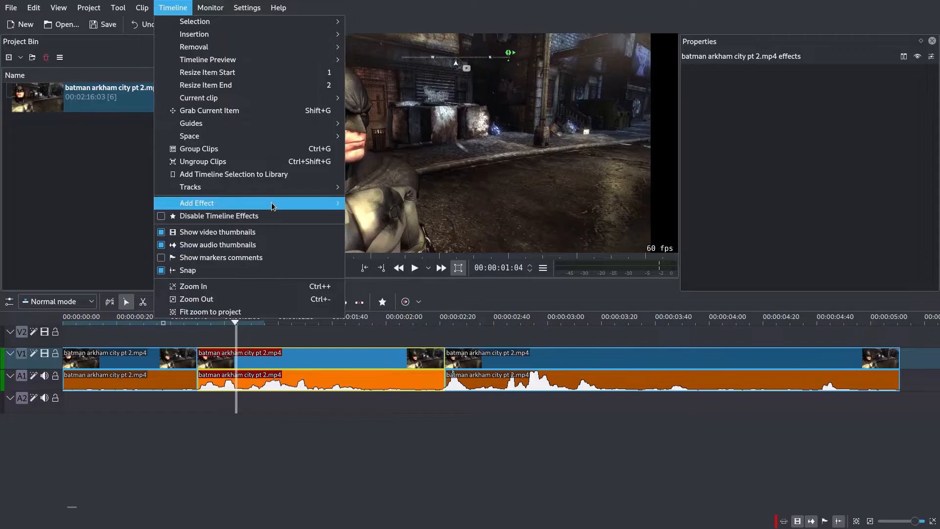
{"action": "mouse_move", "coordinate": [273, 206]}
{"action": "mouse_move", "coordinate": [393, 220]}
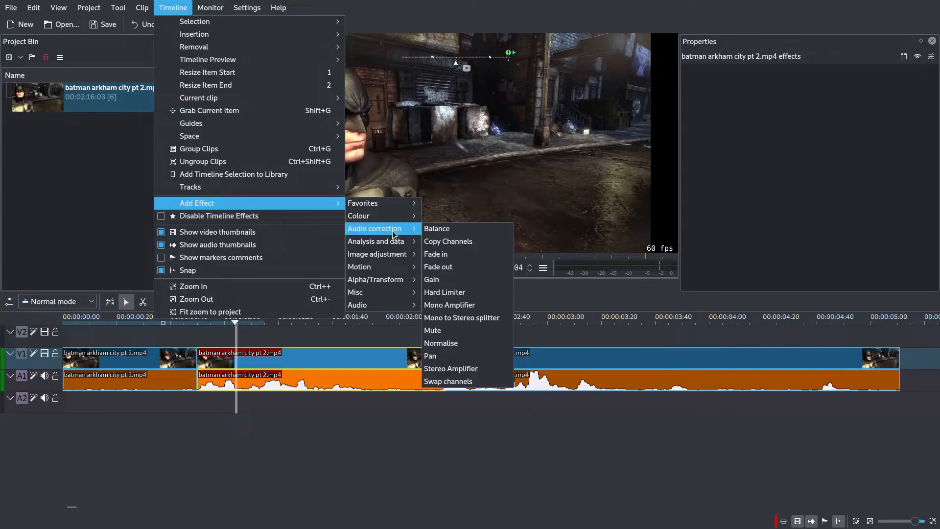
{"action": "mouse_move", "coordinate": [391, 241]}
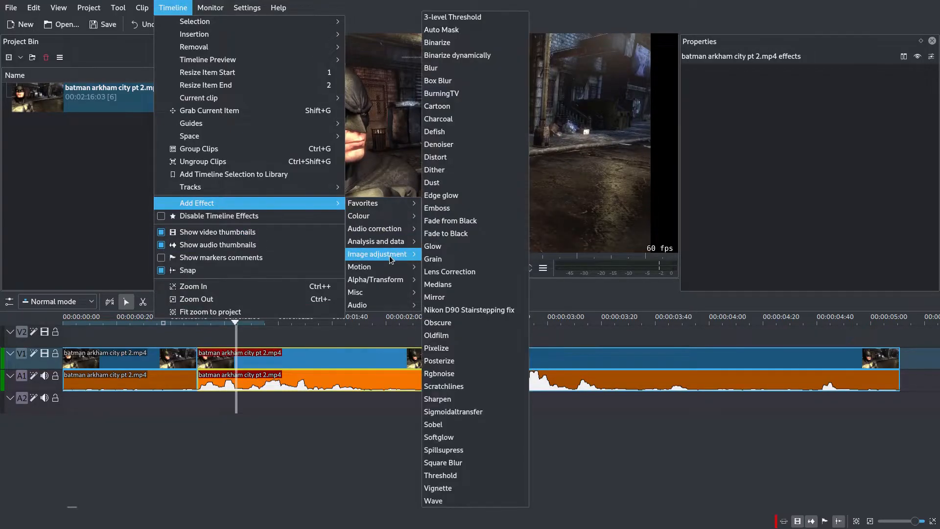
{"action": "mouse_move", "coordinate": [375, 282]}
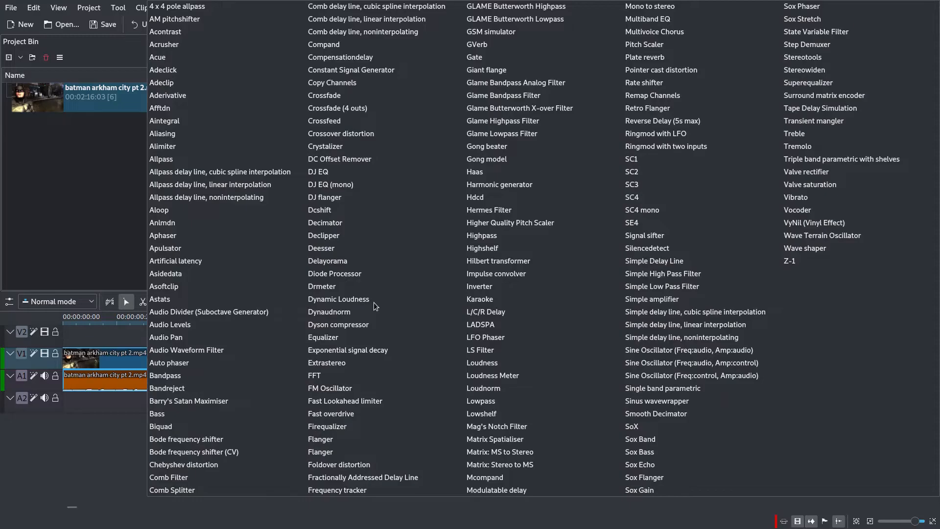
{"action": "key", "text": "Escape"}
{"action": "key", "text": "Escape"}
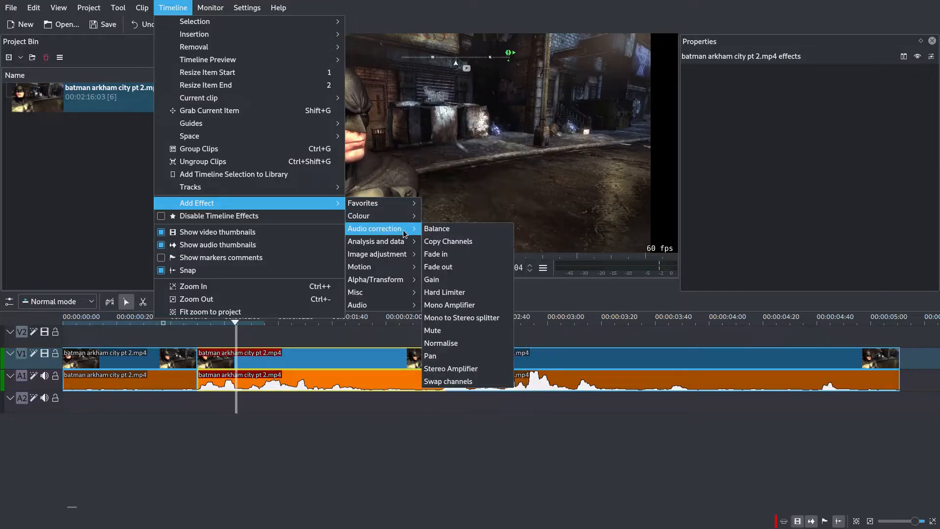
{"action": "mouse_move", "coordinate": [395, 258]}
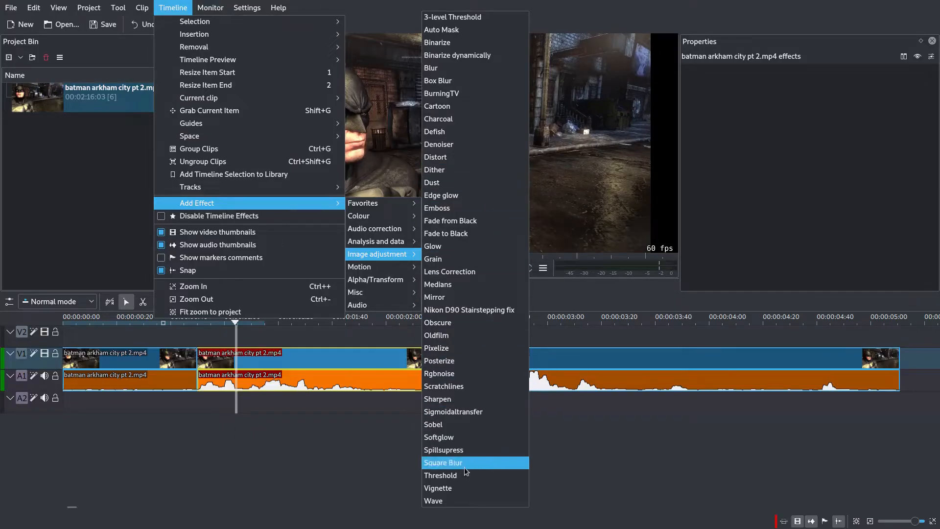
{"action": "left_click", "coordinate": [456, 486]}
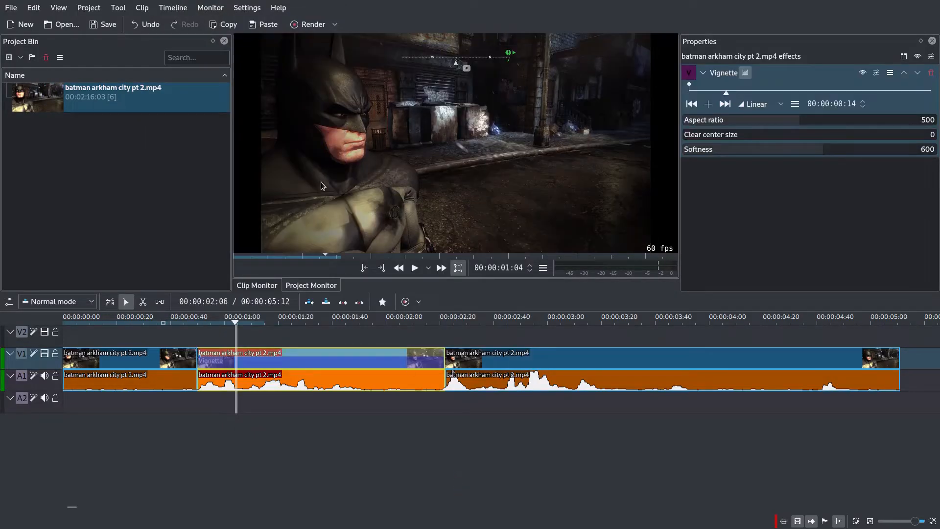
Set the vignette's clear center size to 322 and its softness to 389.
{"action": "left_click", "coordinate": [720, 137]}
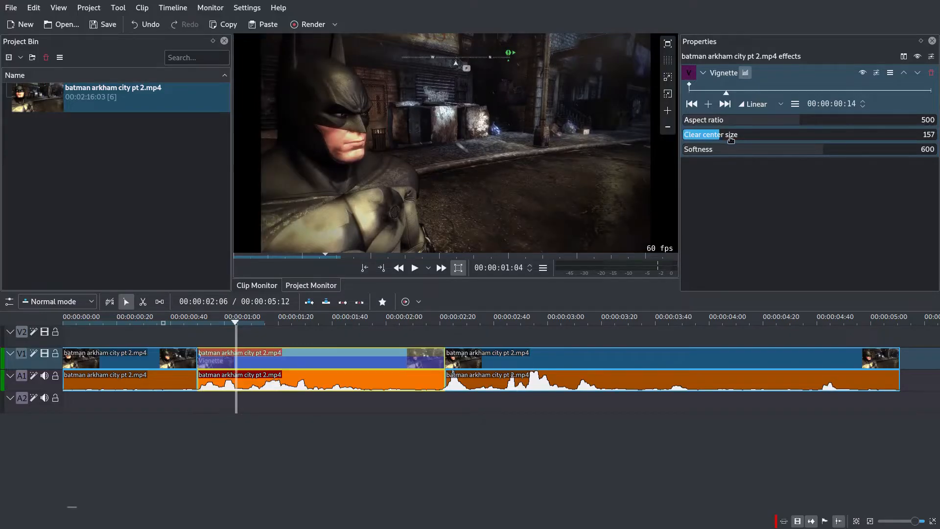
{"action": "left_click", "coordinate": [737, 135]}
{"action": "left_click", "coordinate": [720, 136]}
{"action": "left_click", "coordinate": [786, 149]}
{"action": "left_click", "coordinate": [744, 135]}
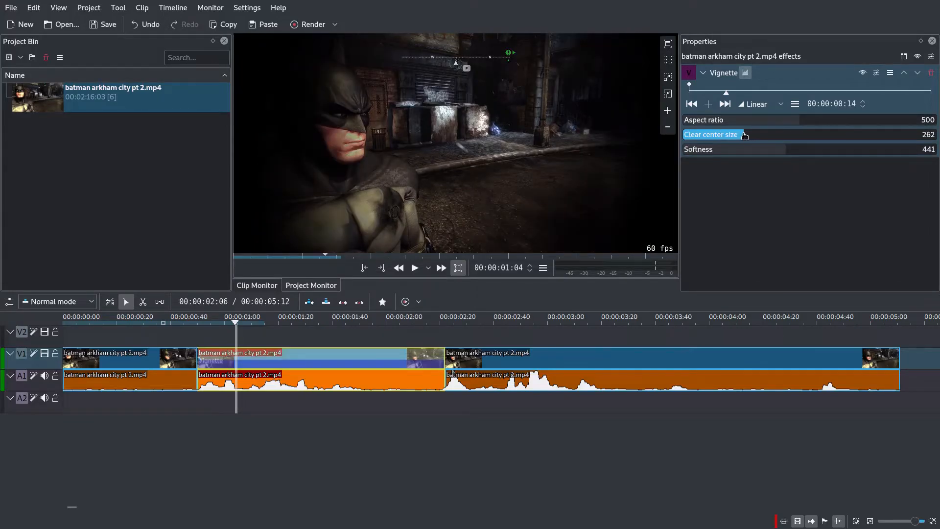
{"action": "left_click", "coordinate": [771, 136]}
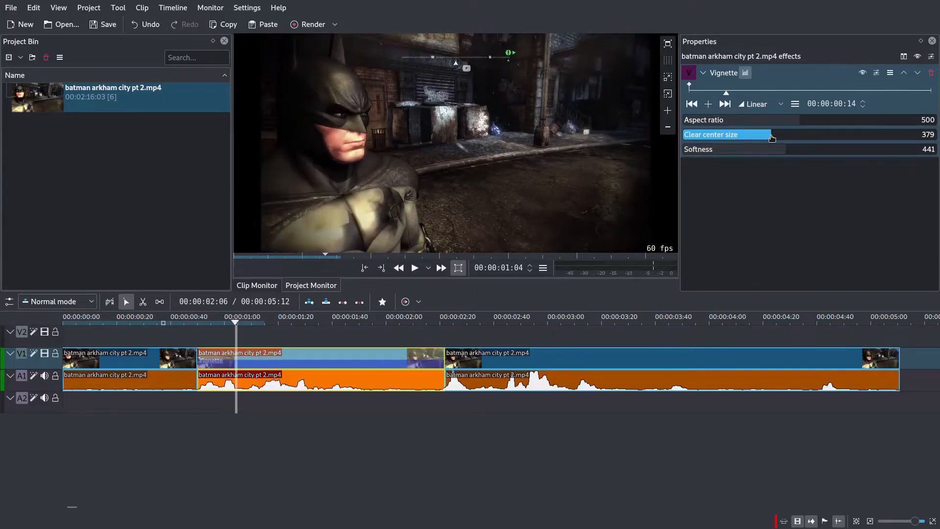
{"action": "left_click", "coordinate": [759, 137]}
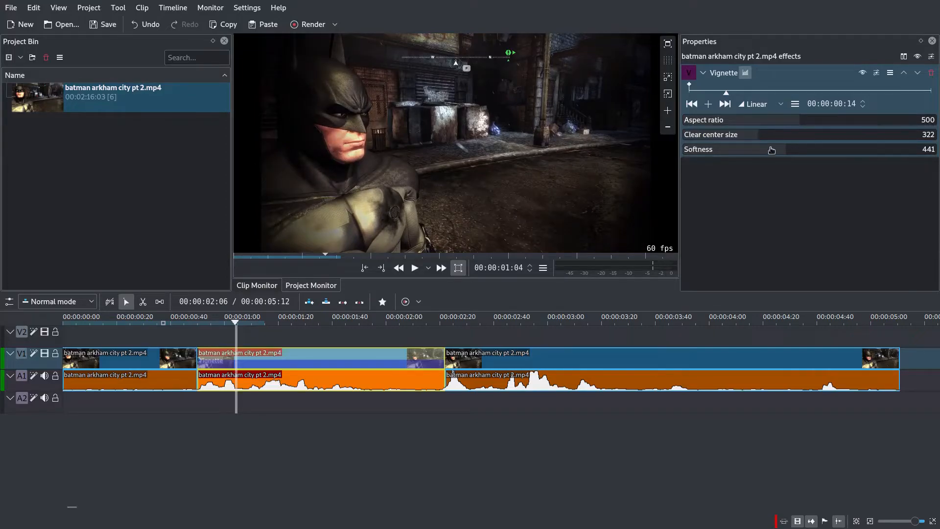
{"action": "left_click", "coordinate": [774, 151]}
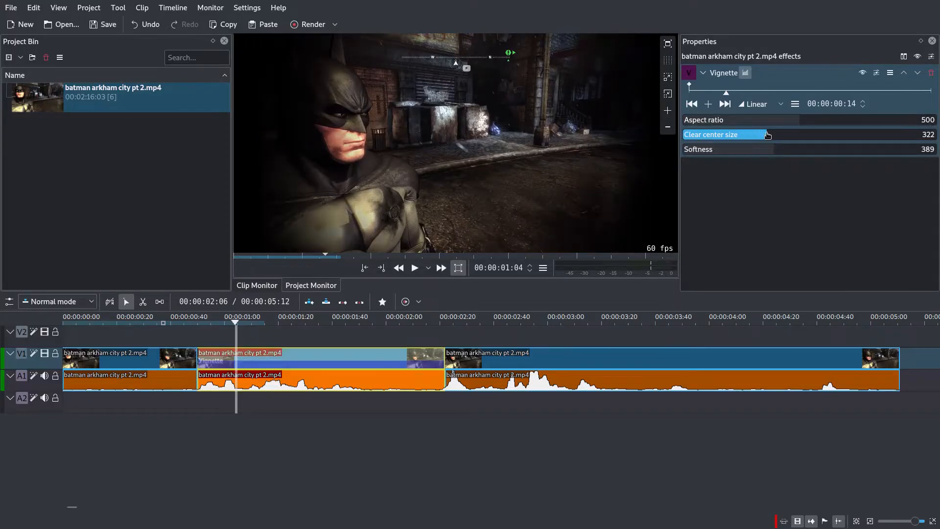
Play the timeline from about 00:00:00:30 into the middle segment to preview the vignette.
{"action": "left_click", "coordinate": [145, 339]}
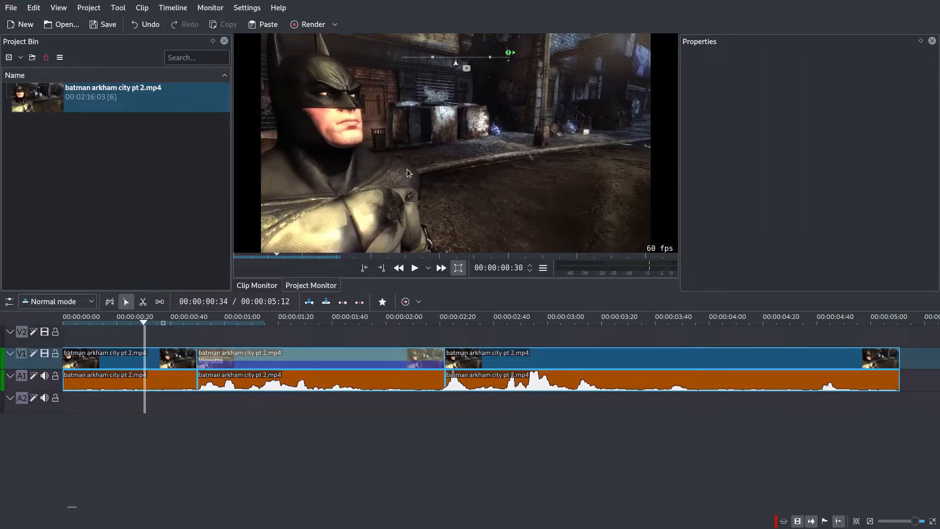
{"action": "left_click", "coordinate": [415, 268]}
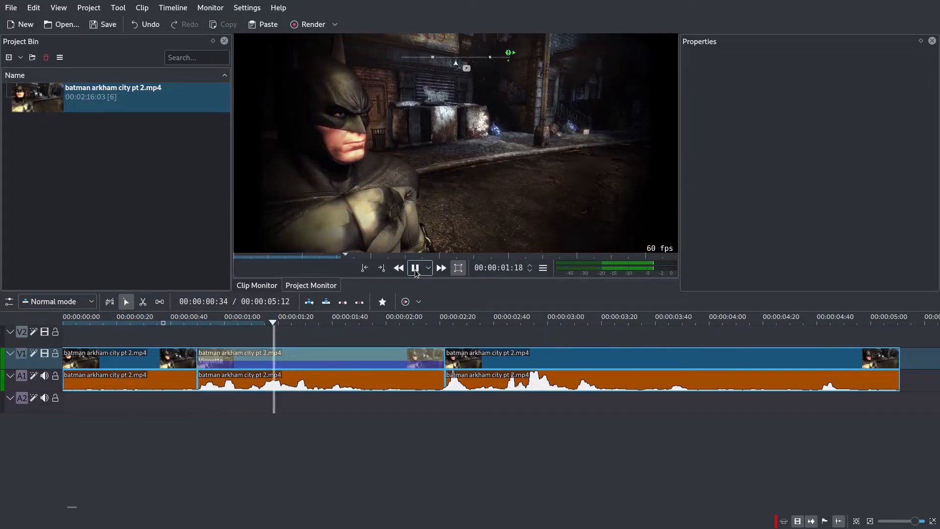
{"action": "left_click", "coordinate": [415, 268]}
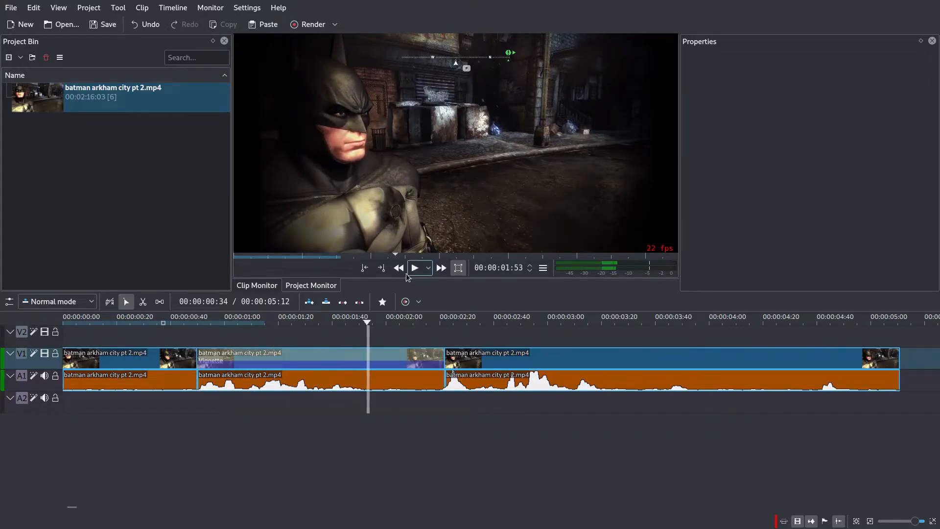
Add a Transform effect to the vignetted middle segment and show its settings.
{"action": "right_click", "coordinate": [228, 359]}
{"action": "mouse_move", "coordinate": [313, 508]}
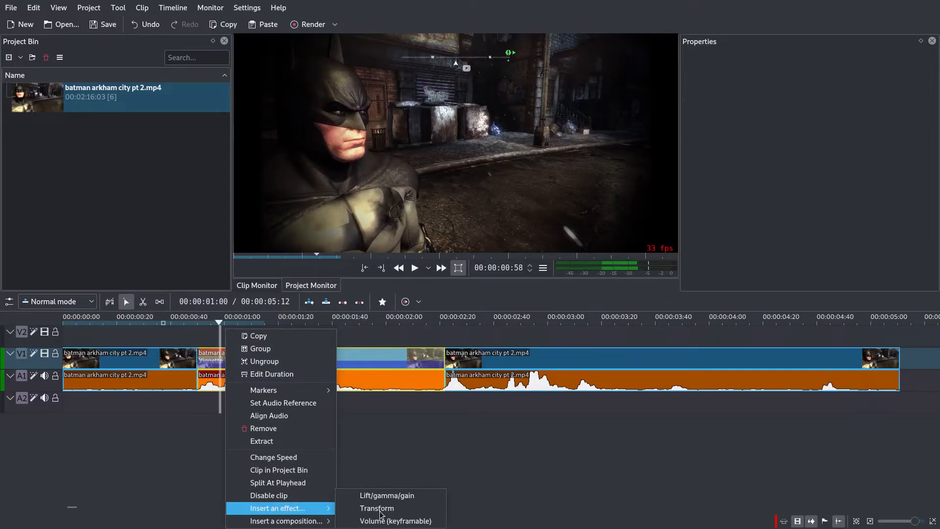
{"action": "left_click", "coordinate": [376, 508]}
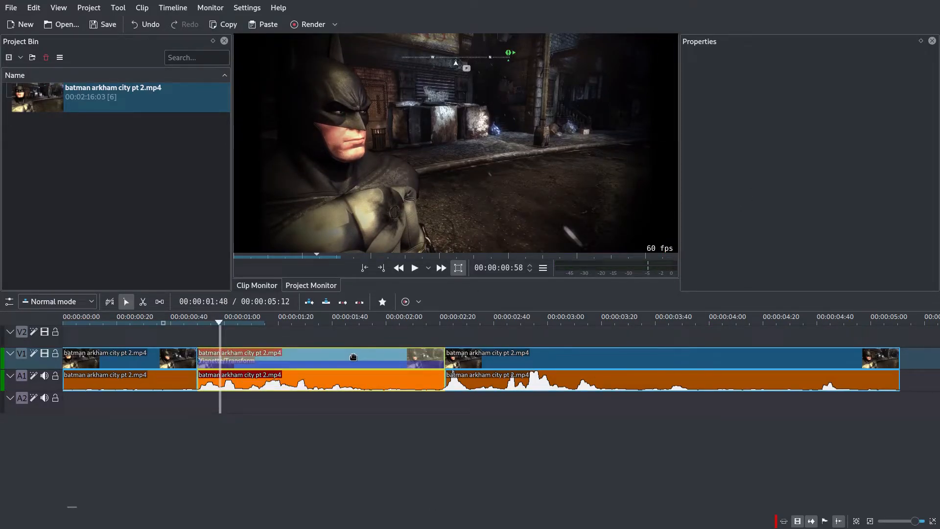
{"action": "left_click", "coordinate": [352, 358]}
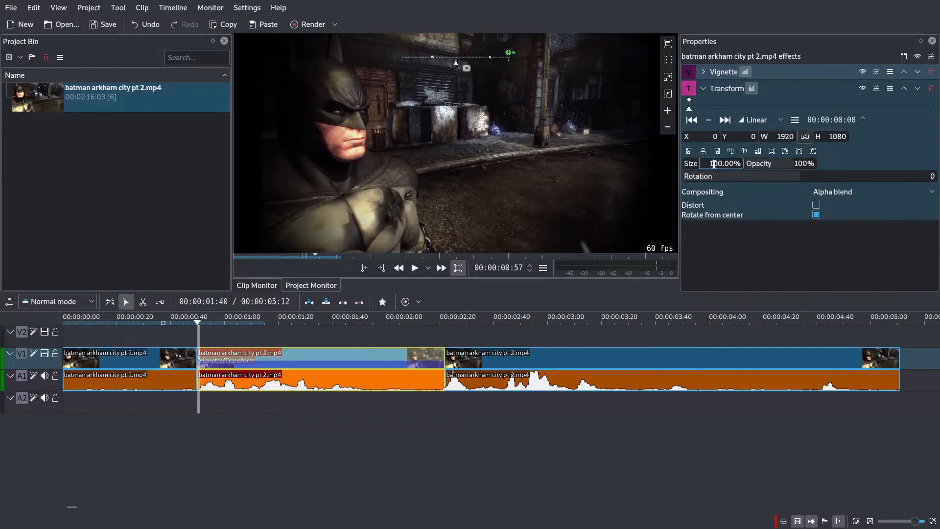
Set the Transform size to 500% and reposition the frame to X -1021, Y -1591, zooming in on Batman's face.
{"action": "left_click", "coordinate": [707, 164]}
{"action": "type", "text": "5"}
{"action": "key", "text": "Return"}
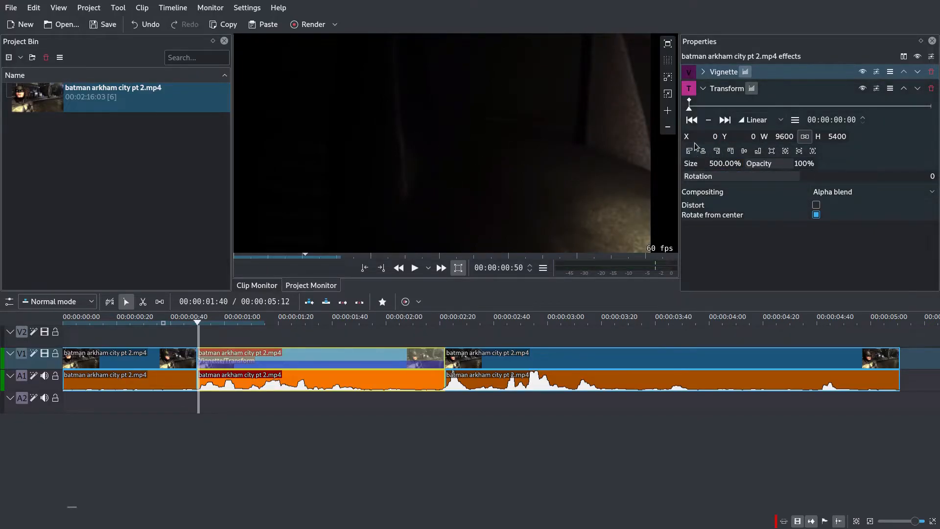
{"action": "left_click_drag", "start_coordinate": [685, 139], "coordinate": [558, 157]}
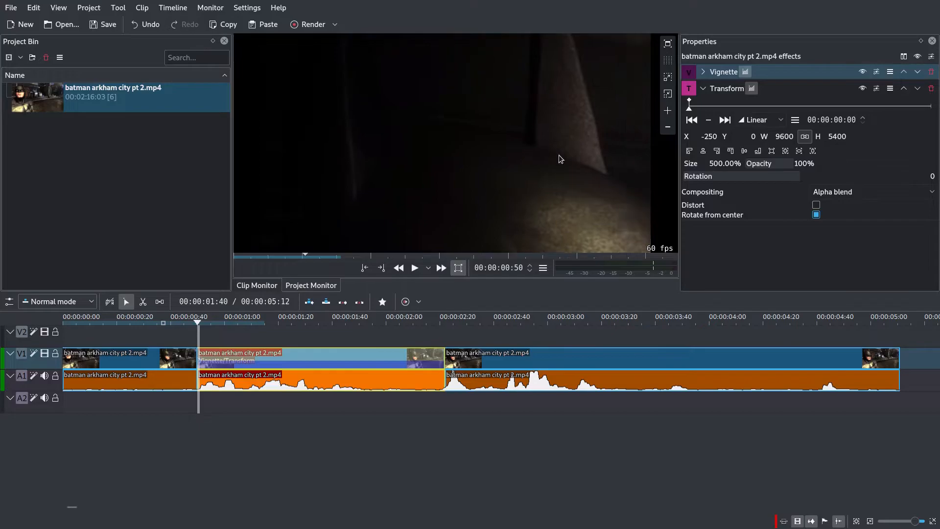
{"action": "left_click_drag", "start_coordinate": [726, 137], "coordinate": [2, 172]}
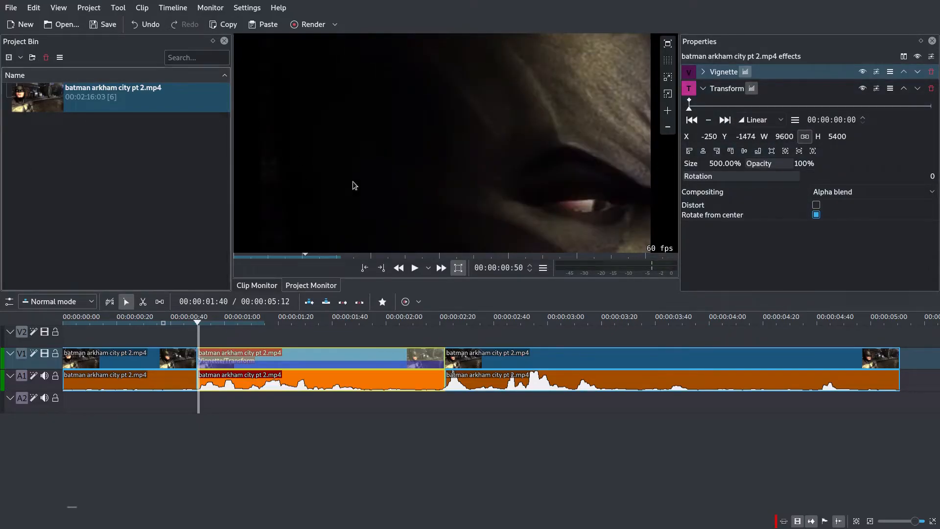
{"action": "left_click_drag", "start_coordinate": [686, 137], "coordinate": [301, 154]}
{"action": "left_click_drag", "start_coordinate": [724, 140], "coordinate": [657, 145]}
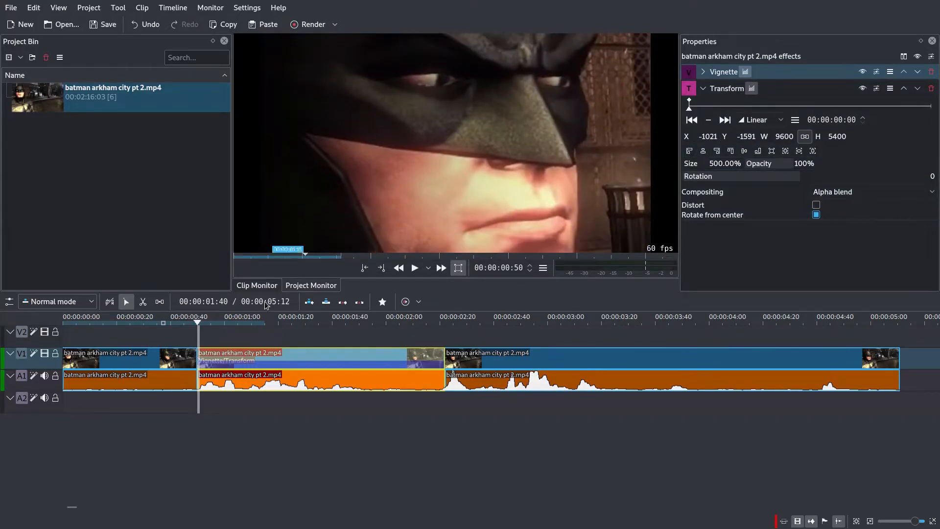
Play the timeline from the start through the zoomed-in segment to preview the Transform effect.
{"action": "left_click", "coordinate": [179, 327]}
{"action": "key", "text": "Home"}
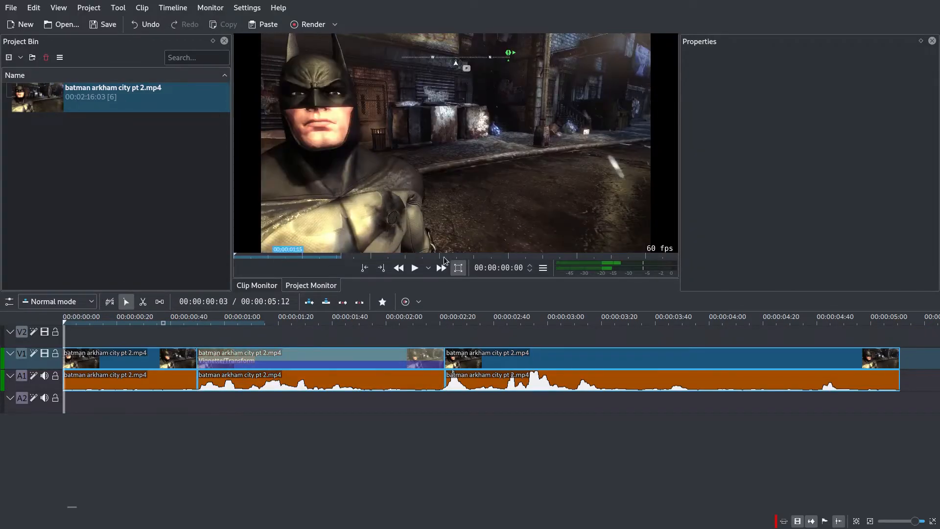
{"action": "left_click", "coordinate": [415, 268]}
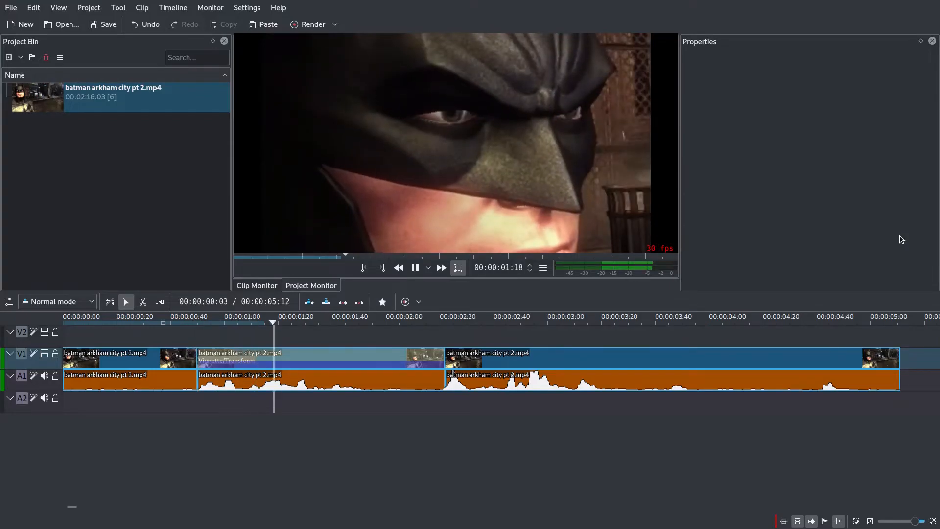
{"action": "left_click", "coordinate": [414, 268]}
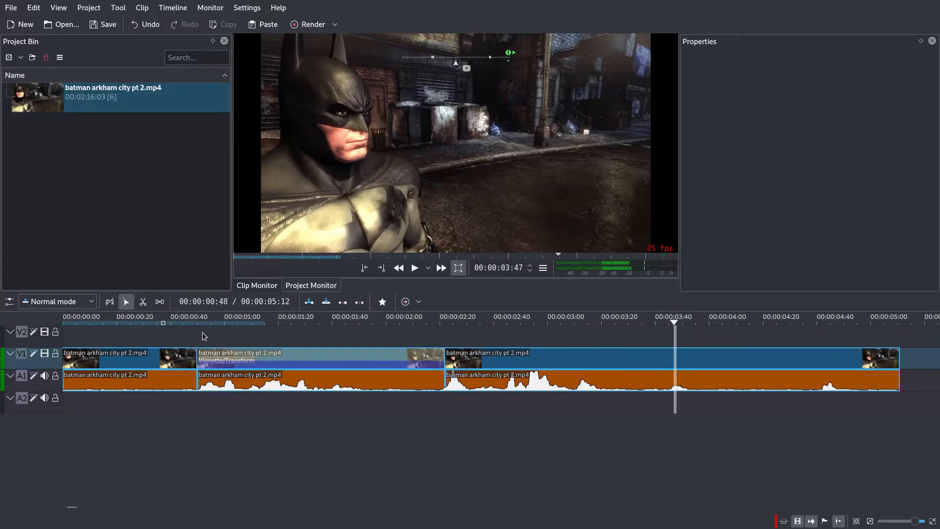
Add a Transform keyframe at 00:00:01:31, the end of the middle segment, and move the frame to X -1089, Y -1744.
{"action": "left_click", "coordinate": [234, 334]}
{"action": "left_click", "coordinate": [289, 356]}
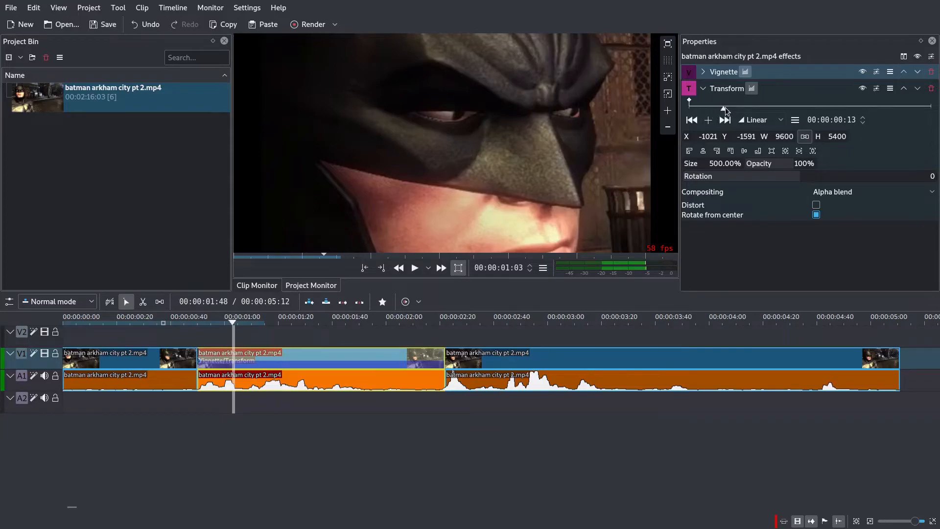
{"action": "left_click_drag", "start_coordinate": [880, 110], "coordinate": [938, 108]}
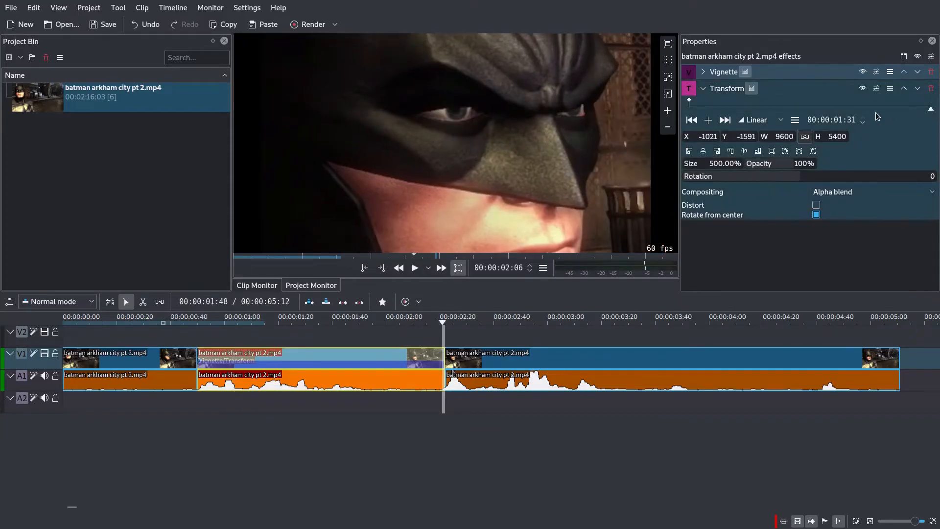
{"action": "left_click", "coordinate": [707, 120]}
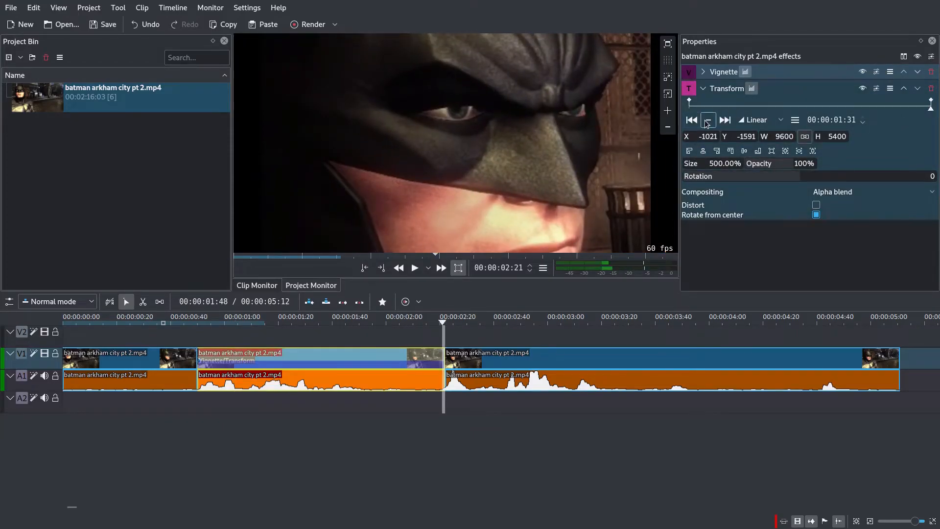
{"action": "mouse_move", "coordinate": [686, 138]}
{"action": "left_mouse_down"}
{"action": "mouse_move", "coordinate": [681, 130]}
{"action": "mouse_move", "coordinate": [688, 139]}
{"action": "left_mouse_up"}
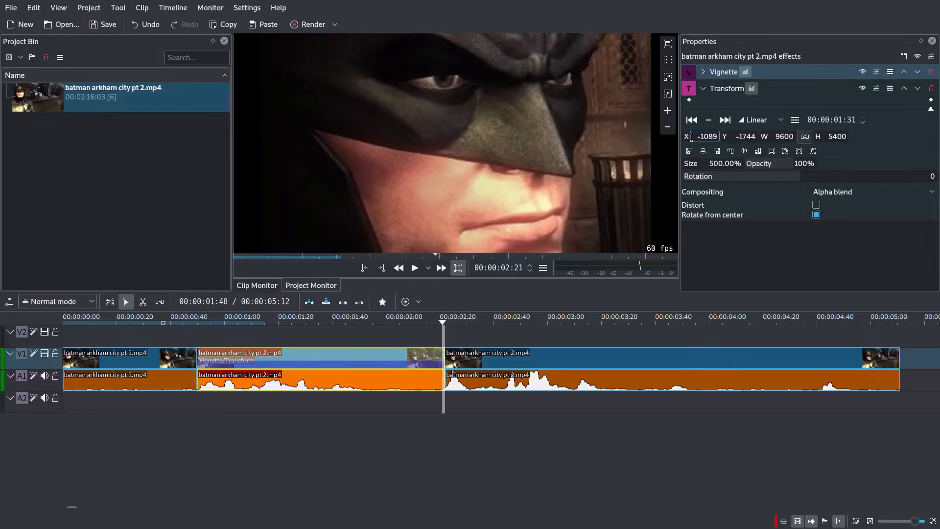
Add a Transform keyframe at 00:00:00:42, shift the frame's position there, and play the middle segment to preview the motion.
{"action": "left_click", "coordinate": [801, 106]}
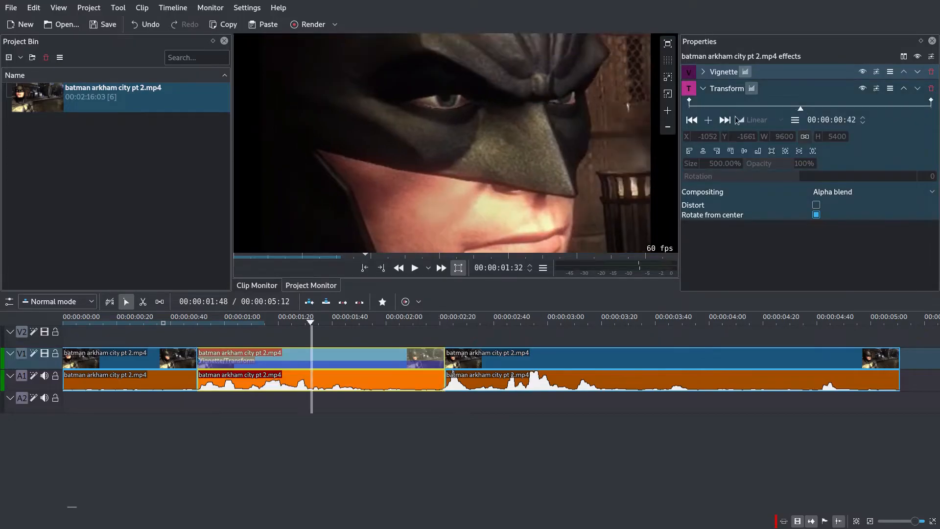
{"action": "left_click", "coordinate": [706, 118]}
{"action": "mouse_move", "coordinate": [725, 139]}
{"action": "left_mouse_down"}
{"action": "mouse_move", "coordinate": [691, 137]}
{"action": "mouse_move", "coordinate": [710, 137]}
{"action": "left_mouse_up"}
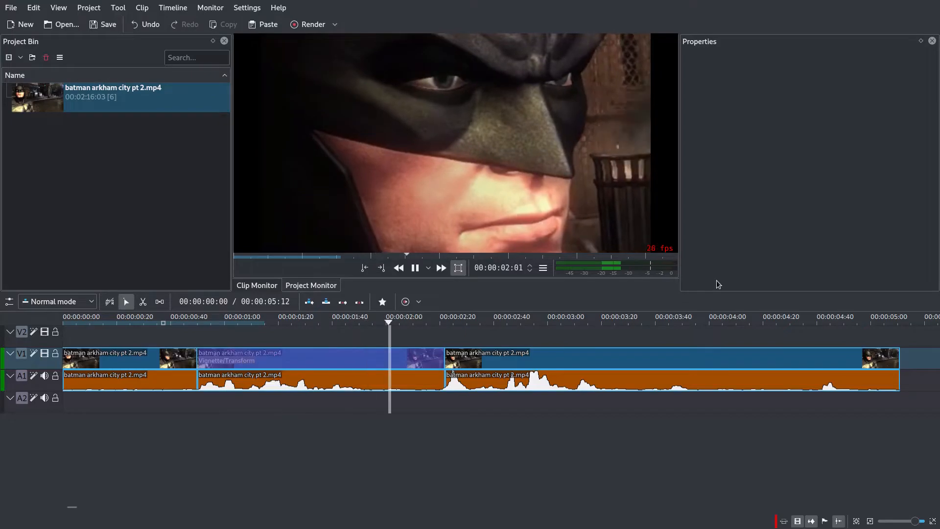
{"action": "left_click", "coordinate": [415, 268]}
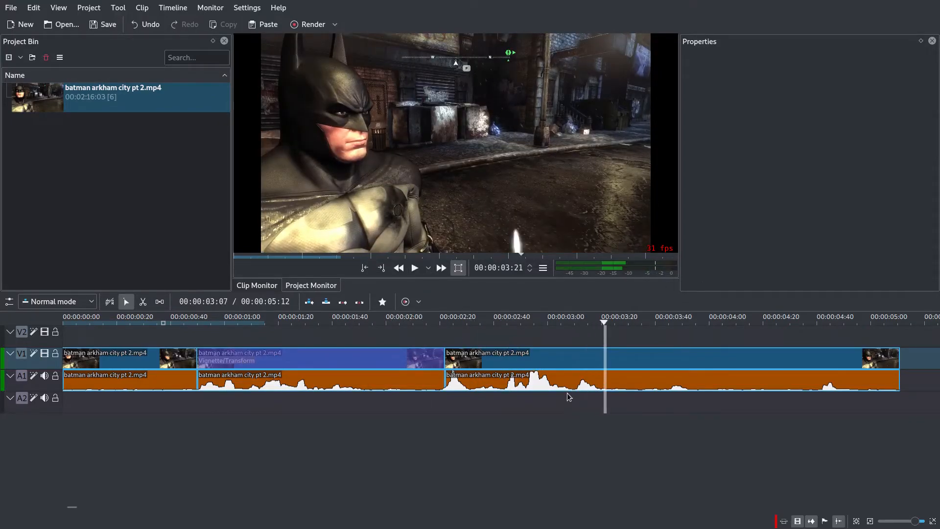
Set the Transform size of the segment around 00:00:04:00 to 110% and centre the frame horizontally and vertically.
{"action": "left_click", "coordinate": [688, 438]}
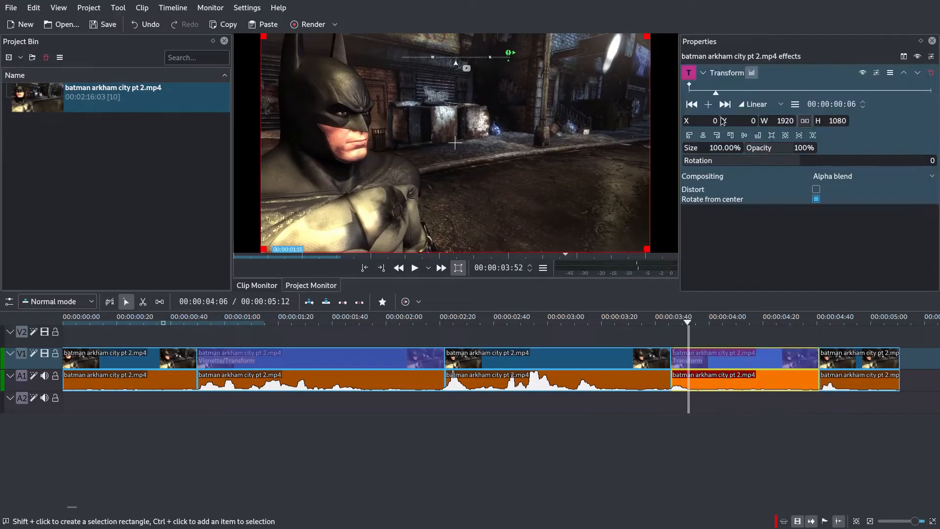
{"action": "type", "text": "1"}
{"action": "key", "text": "Return"}
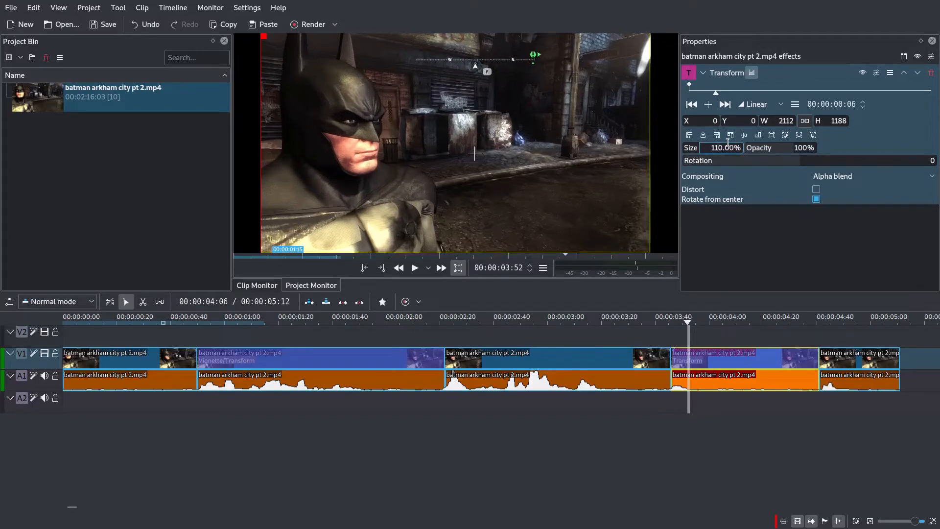
{"action": "left_click", "coordinate": [745, 136]}
{"action": "left_click", "coordinate": [744, 137]}
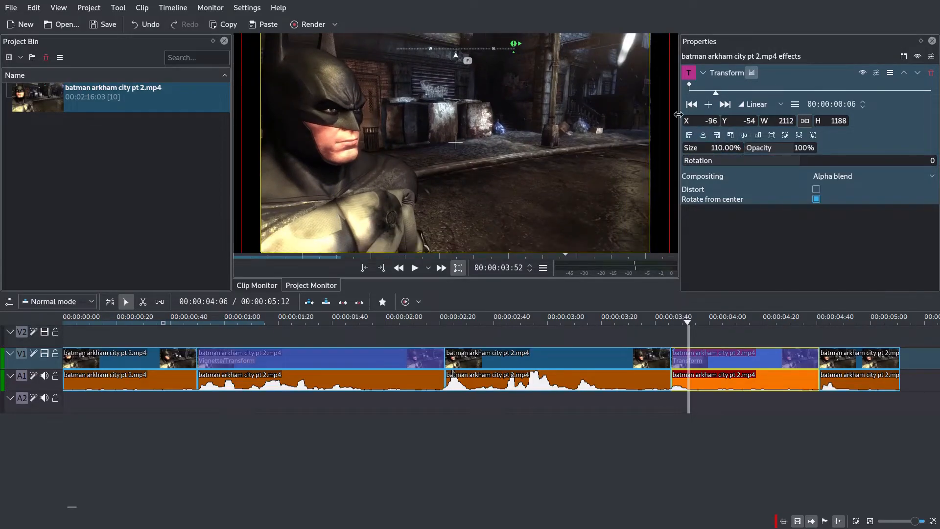
Try aligning the enlarged frame to the right, top, bottom and left edges, and centre it again.
{"action": "left_click", "coordinate": [718, 137]}
{"action": "left_click", "coordinate": [719, 138]}
{"action": "left_click", "coordinate": [731, 137]}
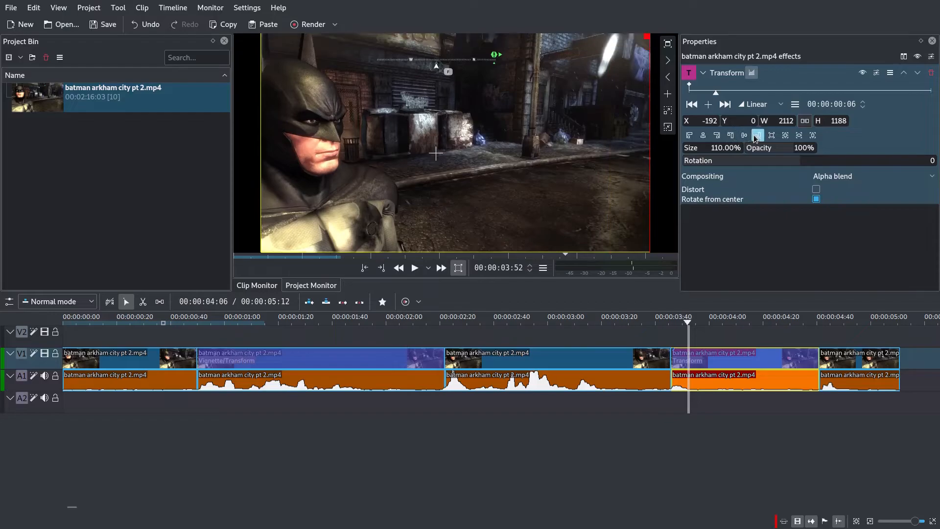
{"action": "left_click", "coordinate": [757, 137]}
{"action": "left_click", "coordinate": [689, 135]}
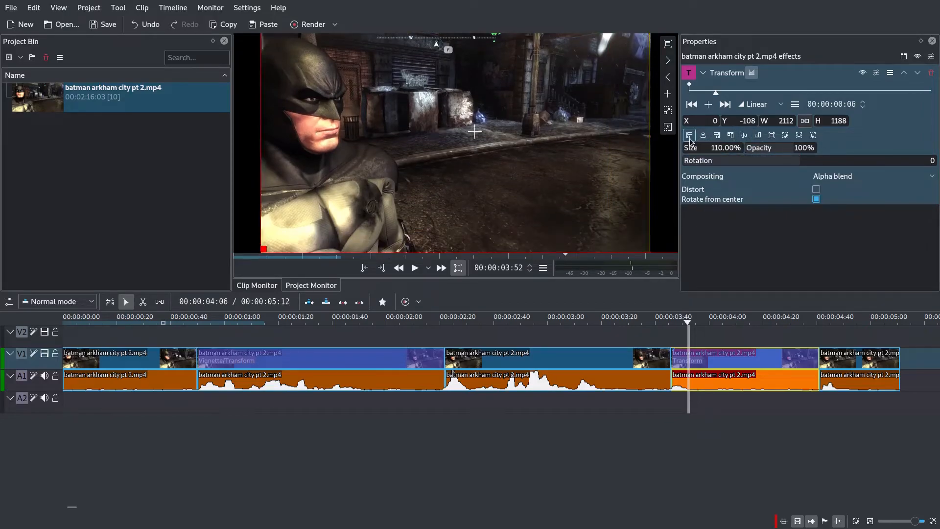
{"action": "left_click", "coordinate": [718, 137]}
{"action": "left_click", "coordinate": [731, 137]}
{"action": "left_click", "coordinate": [758, 137]}
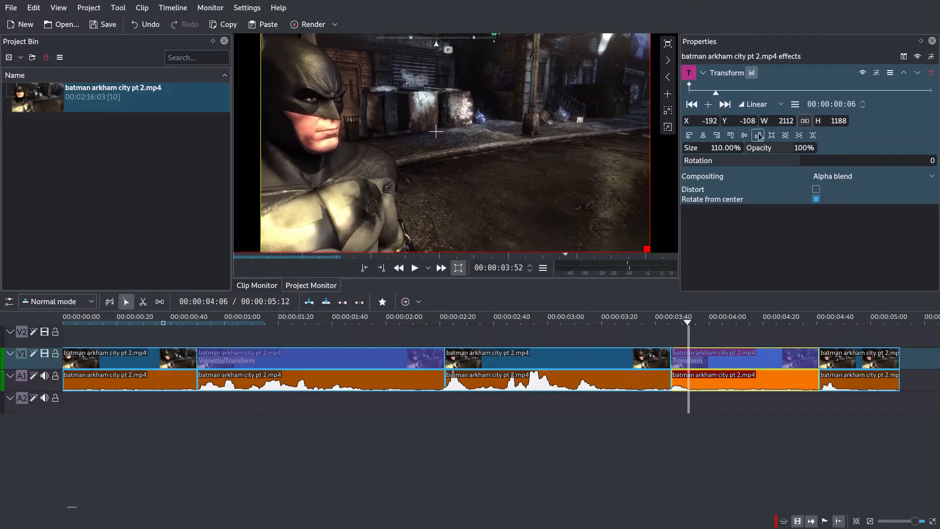
{"action": "left_click", "coordinate": [704, 137]}
{"action": "left_click", "coordinate": [744, 138]}
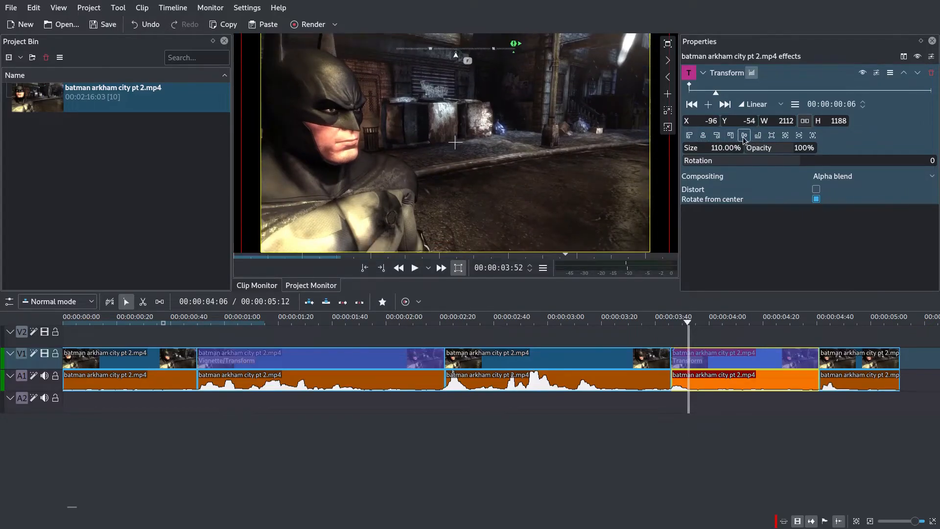
Play into the 110% segment to check the cut, and align its frame to the left edge at X 0.
{"action": "left_click", "coordinate": [656, 337]}
{"action": "left_click", "coordinate": [412, 271]}
{"action": "left_click", "coordinate": [411, 270]}
{"action": "left_click", "coordinate": [682, 336]}
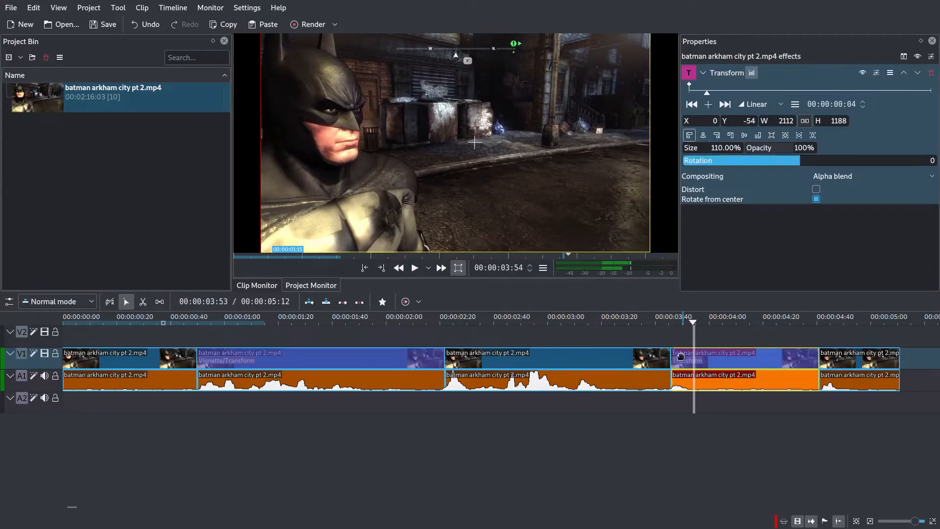
Play the timeline from before the left-aligned 110% segment to preview the jump zoom.
{"action": "left_click", "coordinate": [627, 335]}
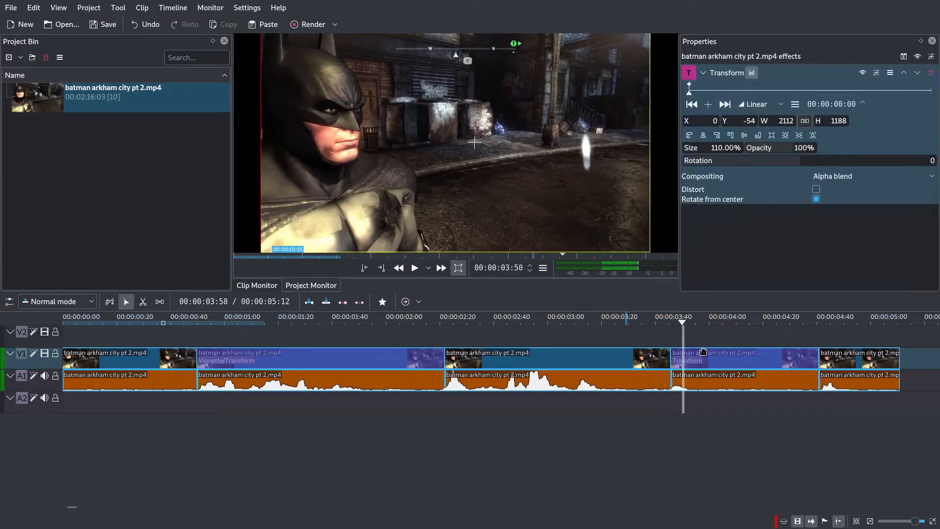
{"action": "left_click", "coordinate": [414, 269]}
{"action": "left_click", "coordinate": [486, 323]}
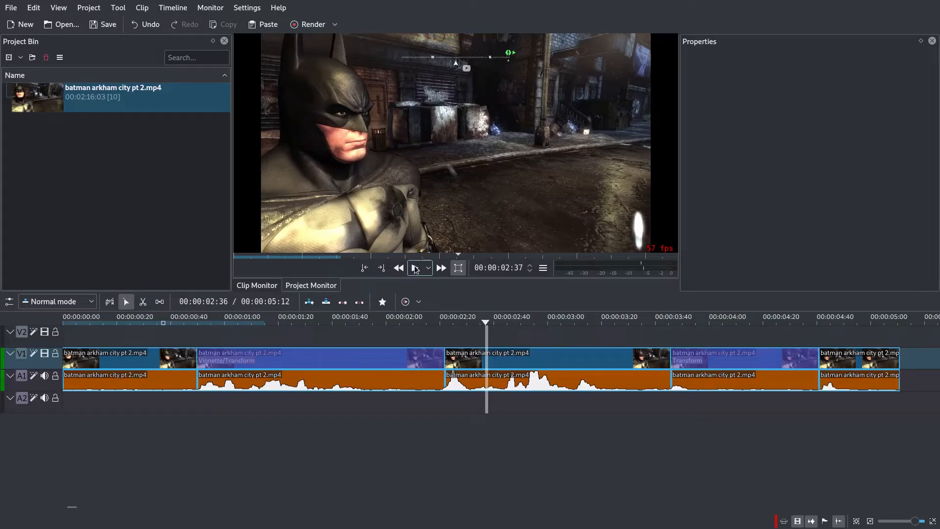
Copy the 110% segment and paste its Transform effect onto the last segment.
{"action": "right_click", "coordinate": [782, 363]}
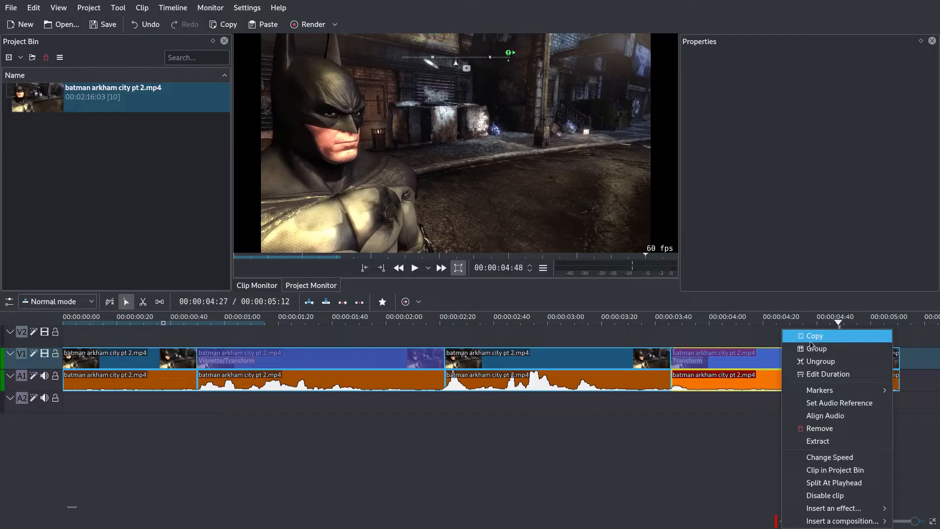
{"action": "right_click", "coordinate": [724, 363]}
{"action": "left_click", "coordinate": [751, 337]}
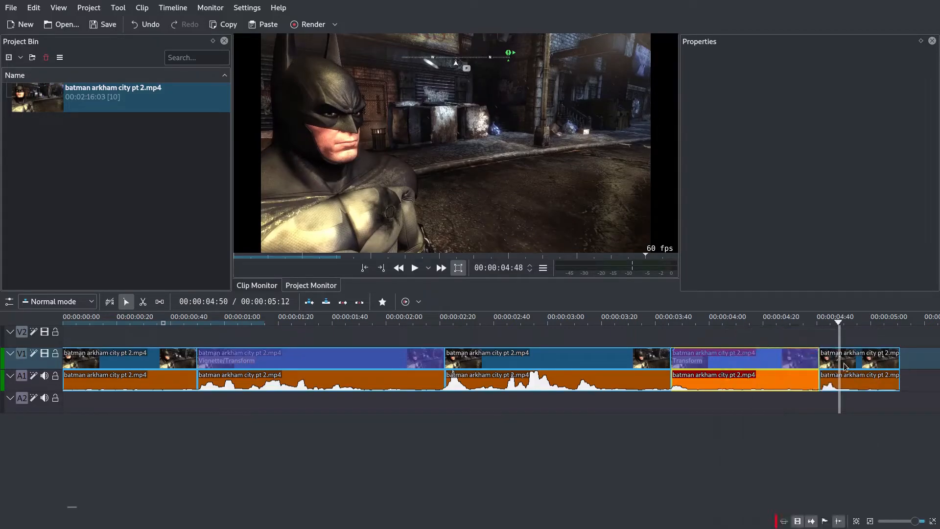
{"action": "right_click", "coordinate": [845, 366]}
{"action": "left_click", "coordinate": [873, 372]}
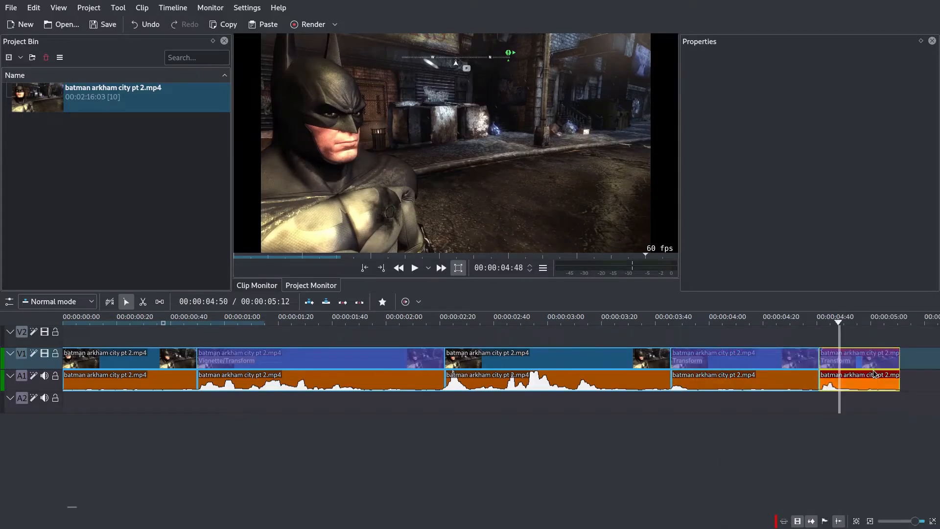
Set the last segment's Transform size to 120% with the frame at X 0, Y -86.
{"action": "left_click", "coordinate": [859, 361]}
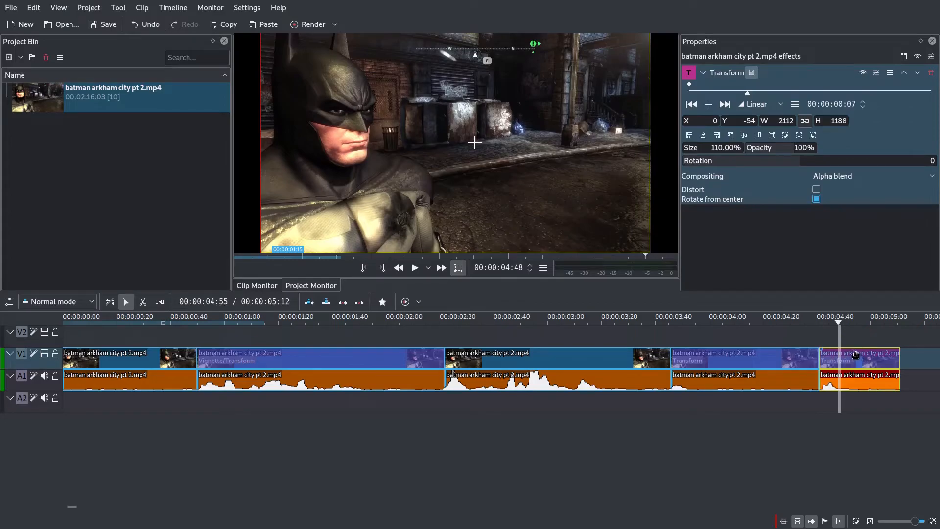
{"action": "left_click_drag", "start_coordinate": [715, 144], "coordinate": [705, 121]}
{"action": "type", "text": "12"}
{"action": "key", "text": "Return"}
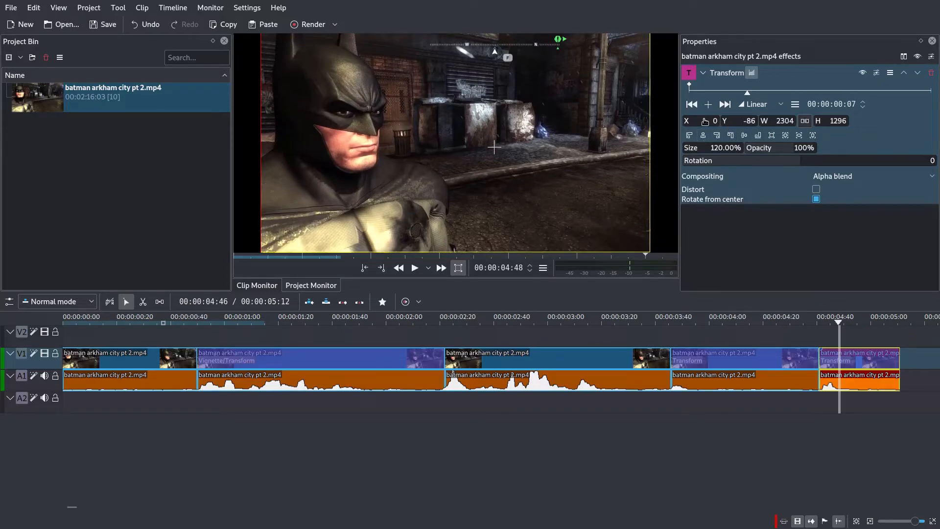
Play the timeline from the start to preview all the effects and the successive zooms.
{"action": "left_click", "coordinate": [521, 341]}
{"action": "left_click", "coordinate": [382, 301]}
{"action": "left_click", "coordinate": [350, 339]}
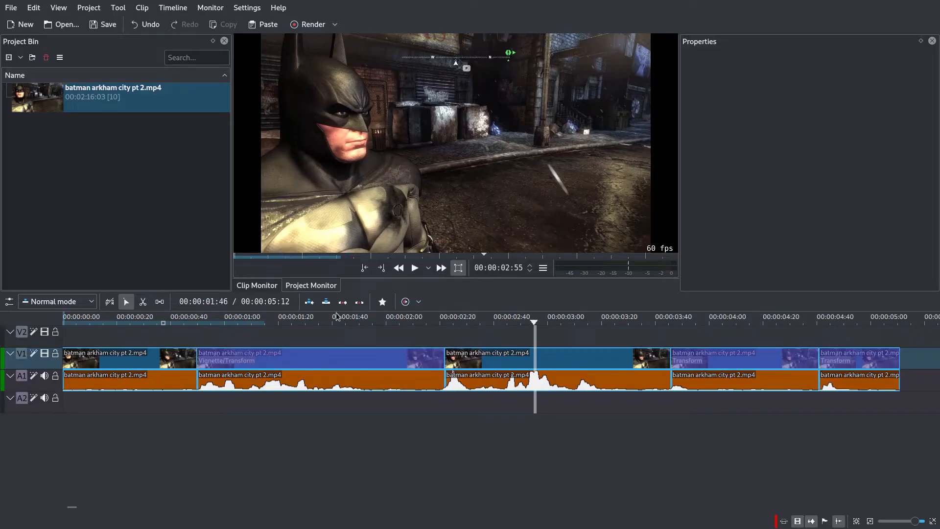
{"action": "key", "text": "Home"}
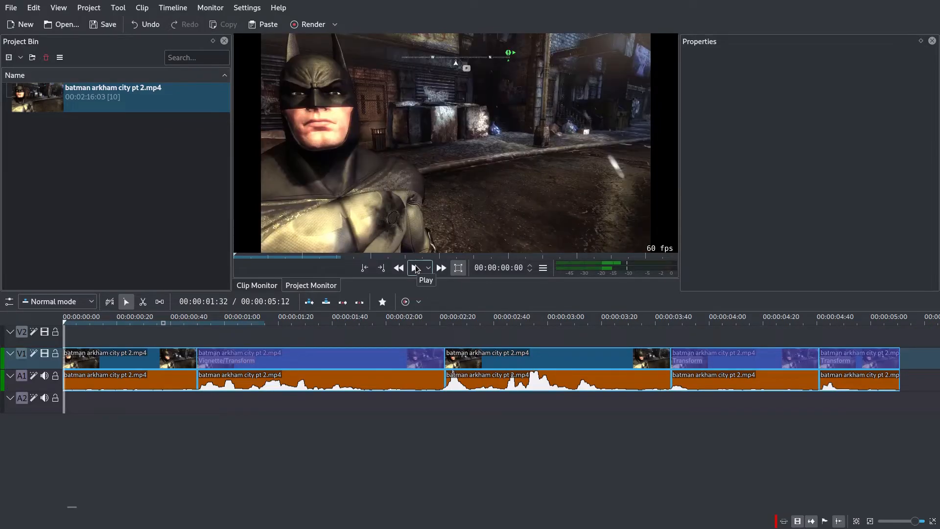
{"action": "left_click", "coordinate": [416, 268]}
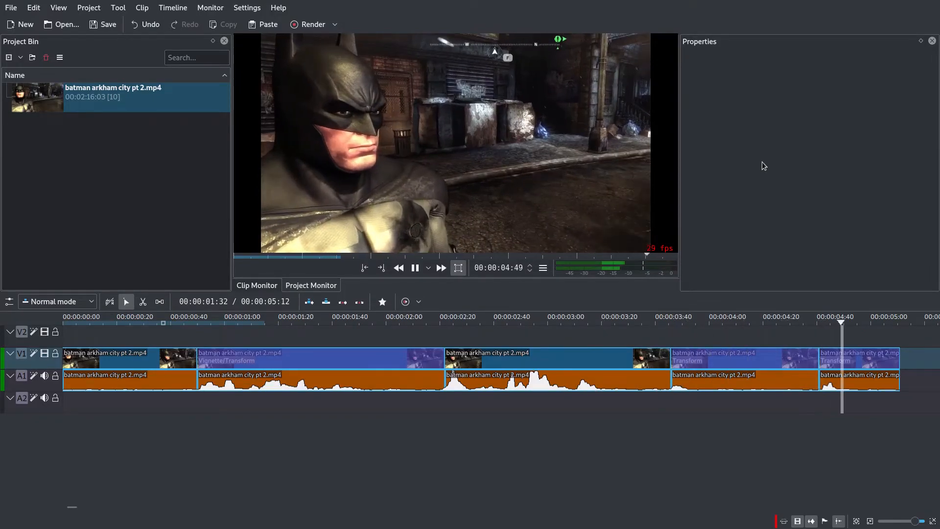
{"action": "left_click", "coordinate": [678, 379]}
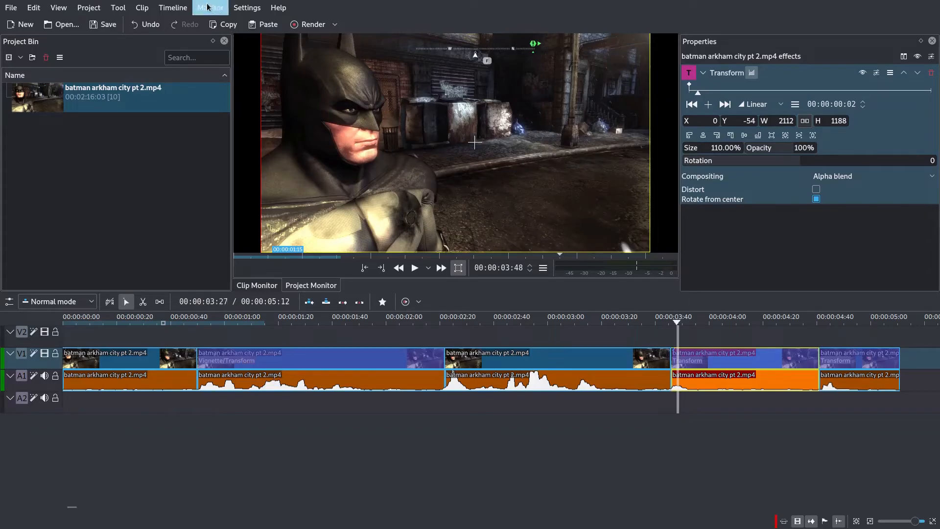
{"action": "left_click", "coordinate": [170, 7]}
{"action": "mouse_move", "coordinate": [218, 206]}
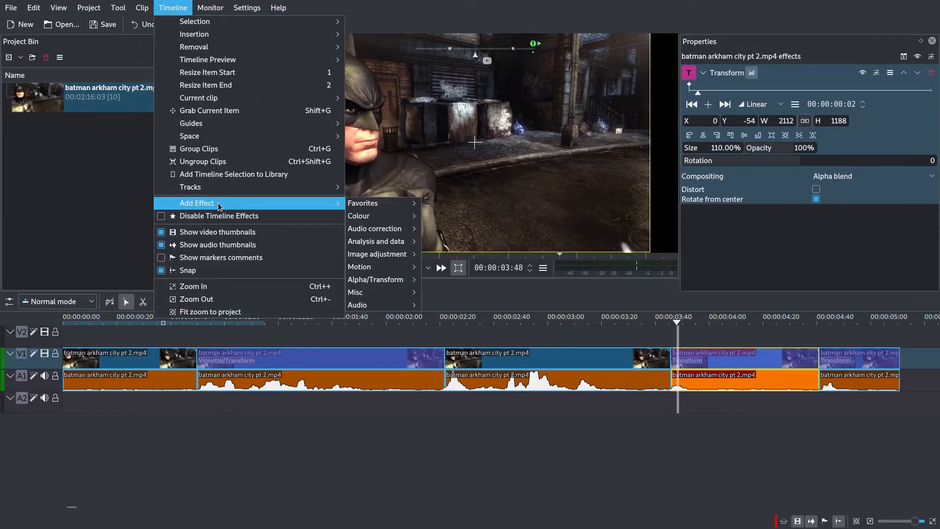
{"action": "mouse_move", "coordinate": [391, 216]}
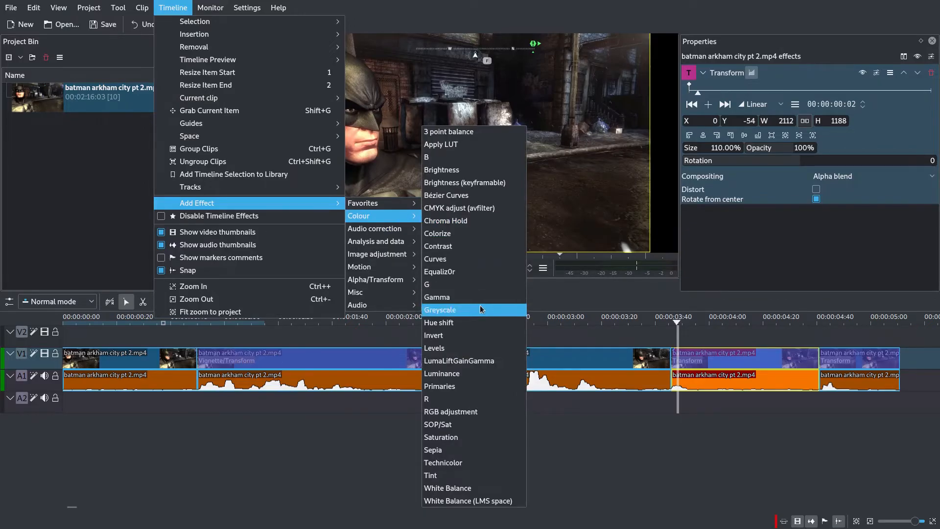
{"action": "left_click", "coordinate": [267, 350]}
Add a Greyscale colour effect to the middle segment that has the Vignette and Transform effects.
{"action": "left_click", "coordinate": [274, 357]}
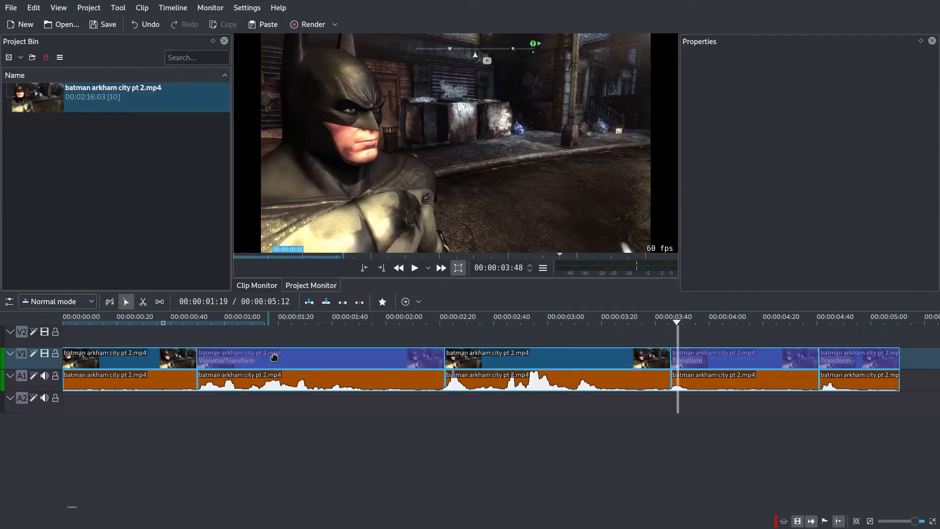
{"action": "left_click", "coordinate": [274, 358]}
{"action": "left_click", "coordinate": [155, 10]}
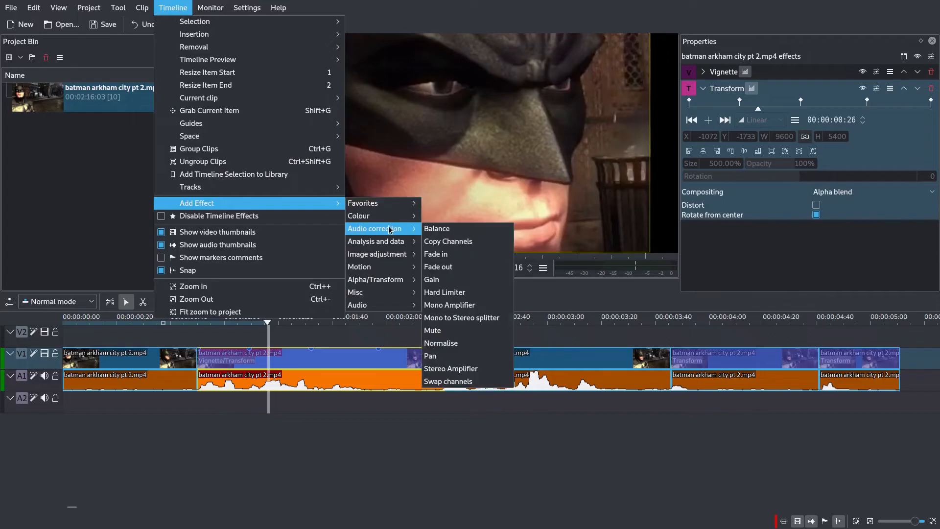
{"action": "mouse_move", "coordinate": [367, 216]}
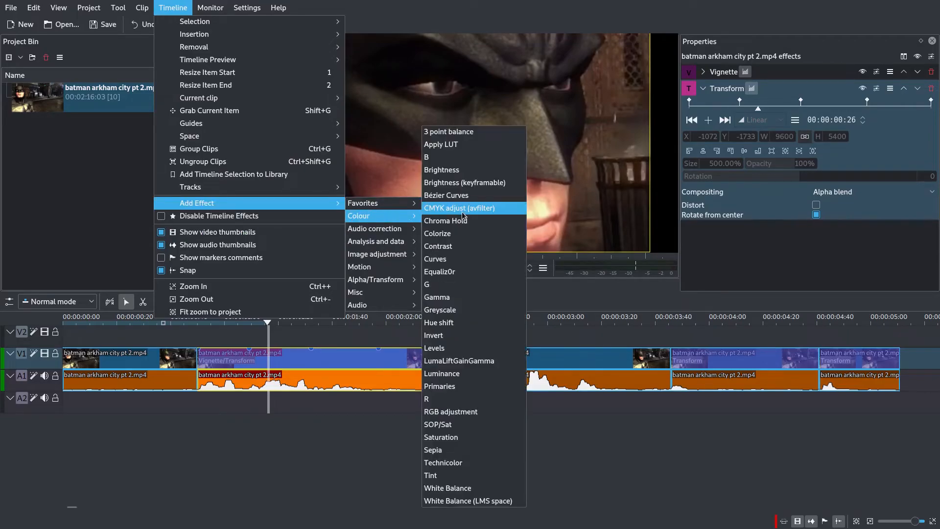
{"action": "left_click", "coordinate": [471, 312]}
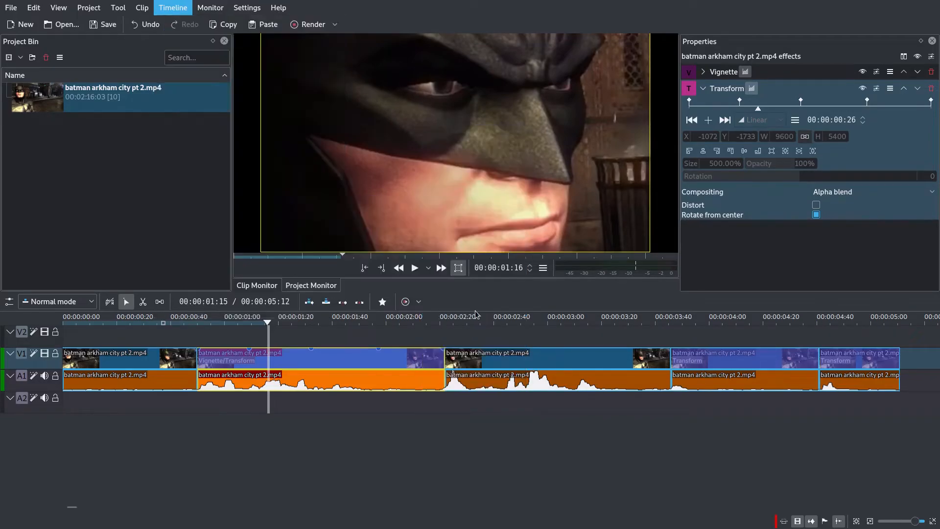
Toggle the Vignette effect off and on repeatedly to compare the middle segment with and without it.
{"action": "left_click", "coordinate": [862, 72]}
{"action": "left_click", "coordinate": [862, 71]}
{"action": "left_click", "coordinate": [862, 72]}
{"action": "left_click", "coordinate": [862, 72]}
{"action": "left_click", "coordinate": [862, 71]}
{"action": "left_click", "coordinate": [861, 71]}
{"action": "left_click", "coordinate": [862, 72]}
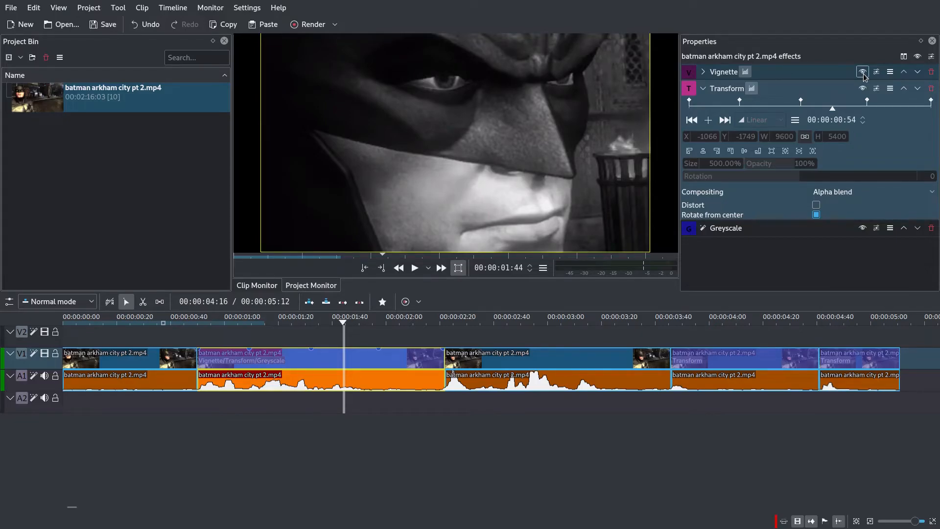
Try the Vignette effect below Transform in the effect stack, toggle it to compare, and return it above Transform.
{"action": "left_click", "coordinate": [917, 72]}
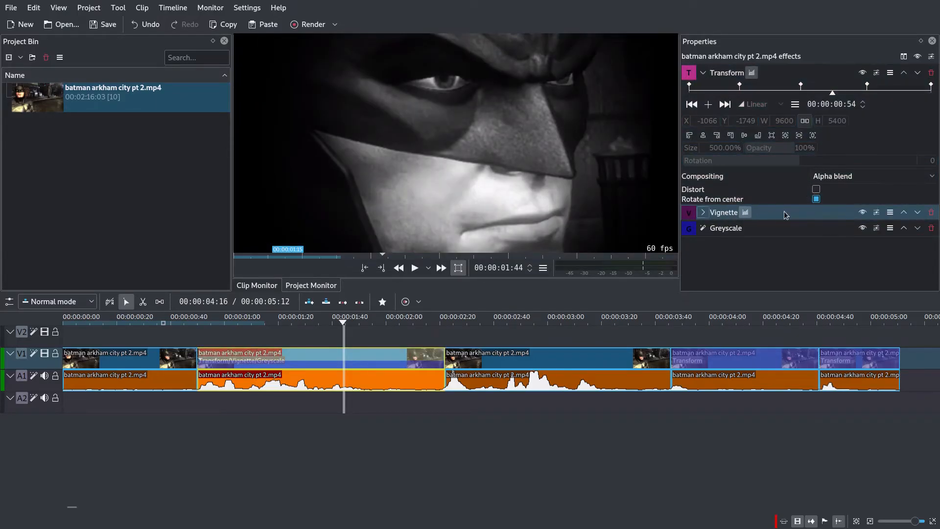
{"action": "left_click", "coordinate": [862, 212]}
{"action": "left_click", "coordinate": [862, 212]}
{"action": "left_click", "coordinate": [862, 213]}
{"action": "left_click", "coordinate": [862, 213]}
{"action": "left_click", "coordinate": [903, 212]}
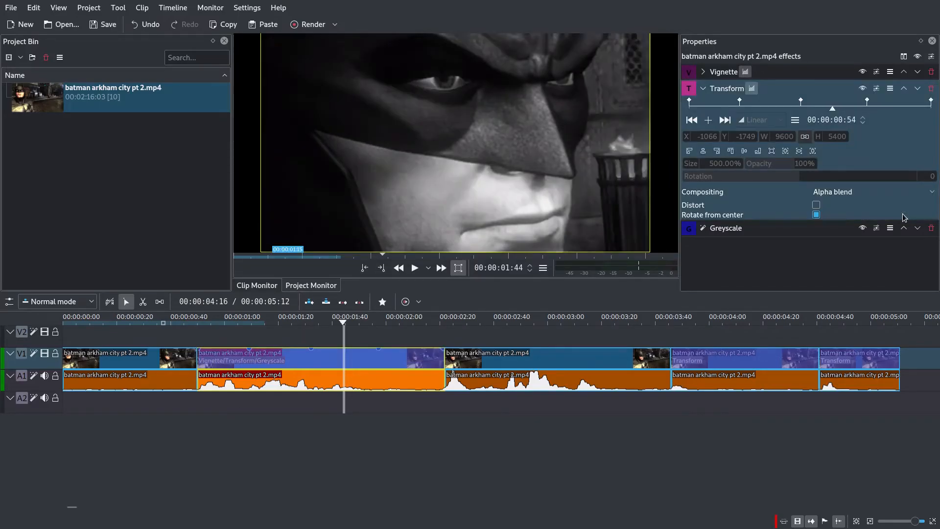
Compare the middle segment with Vignette on and off, and move Vignette below Transform in the effect stack.
{"action": "left_click", "coordinate": [862, 72]}
{"action": "left_click", "coordinate": [862, 72]}
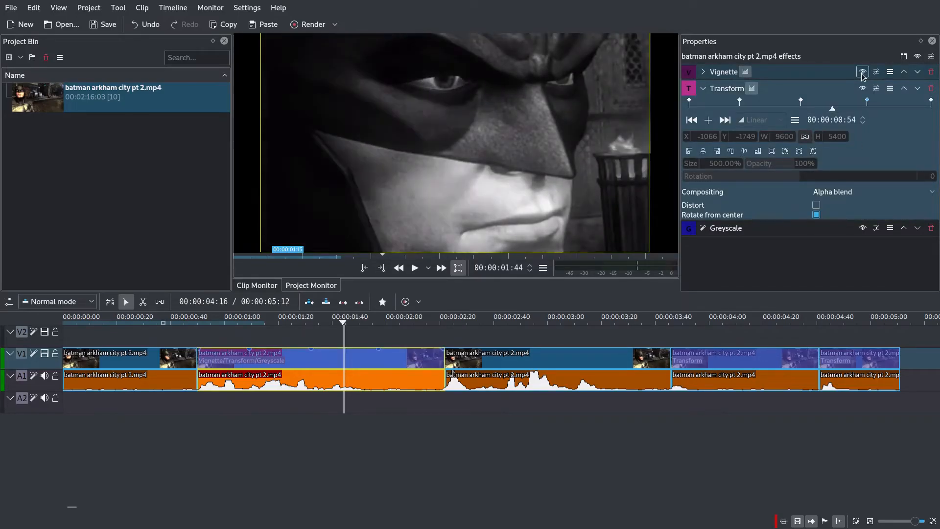
{"action": "left_click", "coordinate": [861, 72]}
{"action": "left_click", "coordinate": [862, 72]}
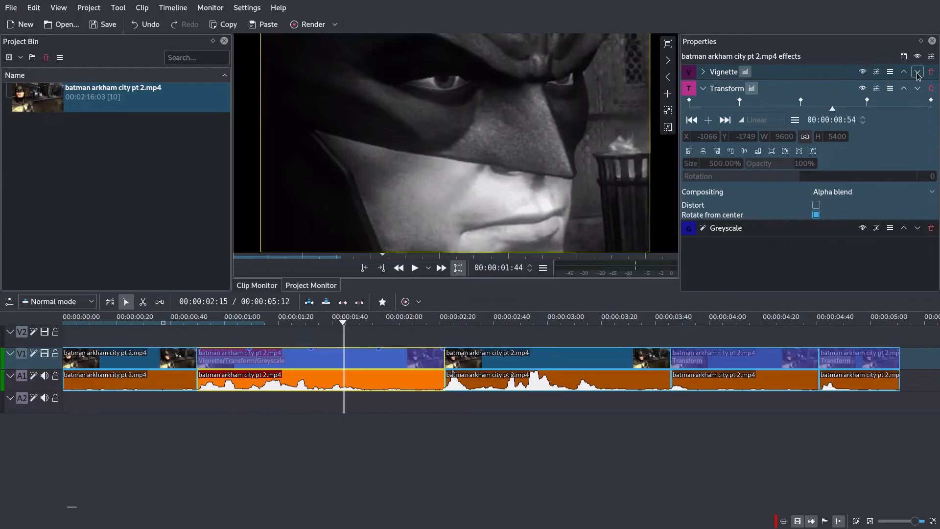
{"action": "left_click_drag", "start_coordinate": [832, 72], "coordinate": [867, 222]}
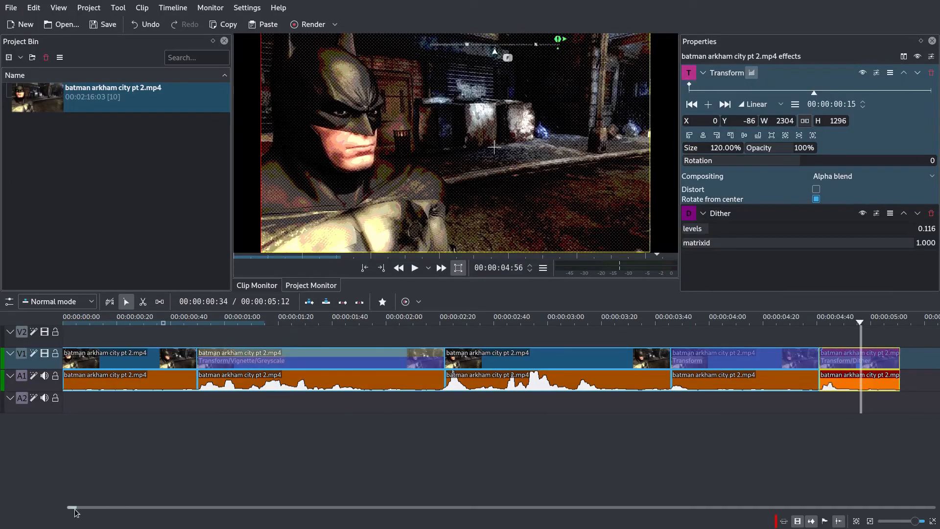
Set the speed of the last segment, which has Transform and Dither, to 40% and play it from its start.
{"action": "left_click_drag", "start_coordinate": [74, 509], "coordinate": [76, 509]}
{"action": "right_click", "coordinate": [422, 363]}
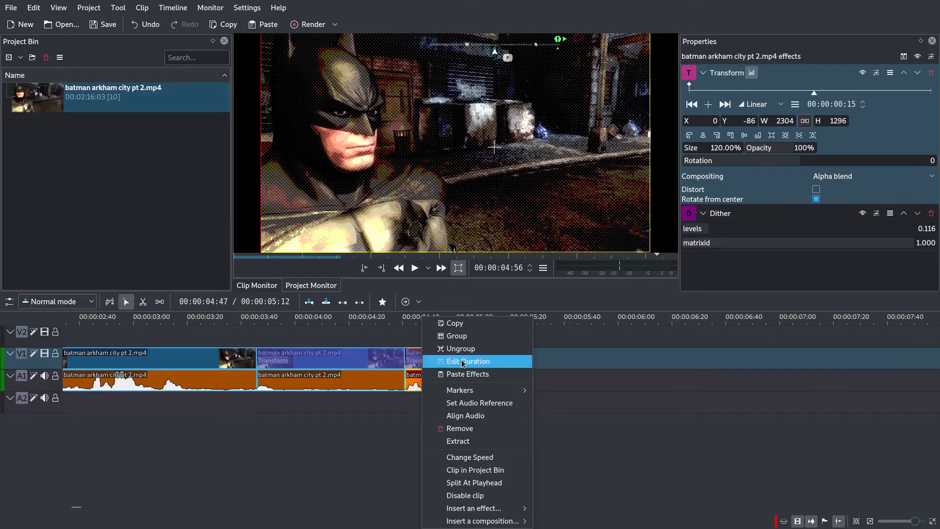
{"action": "key", "text": "Escape"}
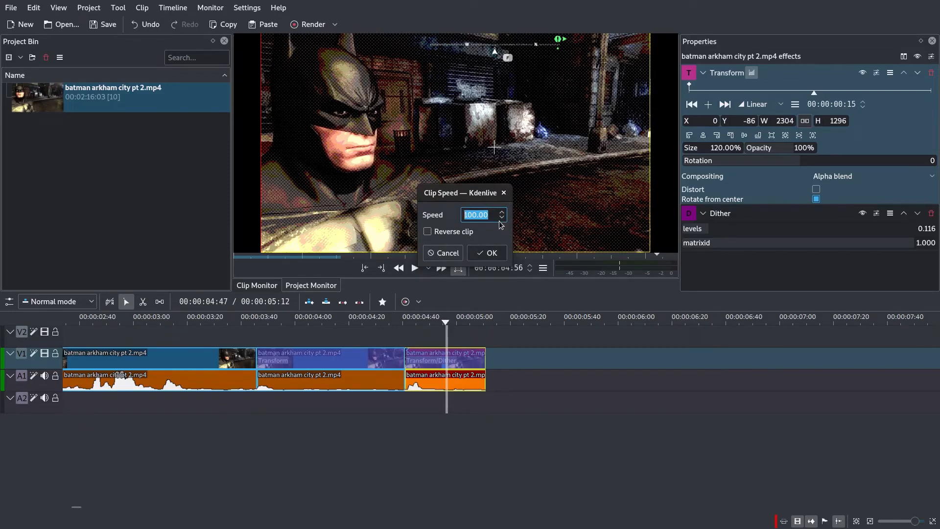
{"action": "type", "text": "40"}
{"action": "key", "text": "Return"}
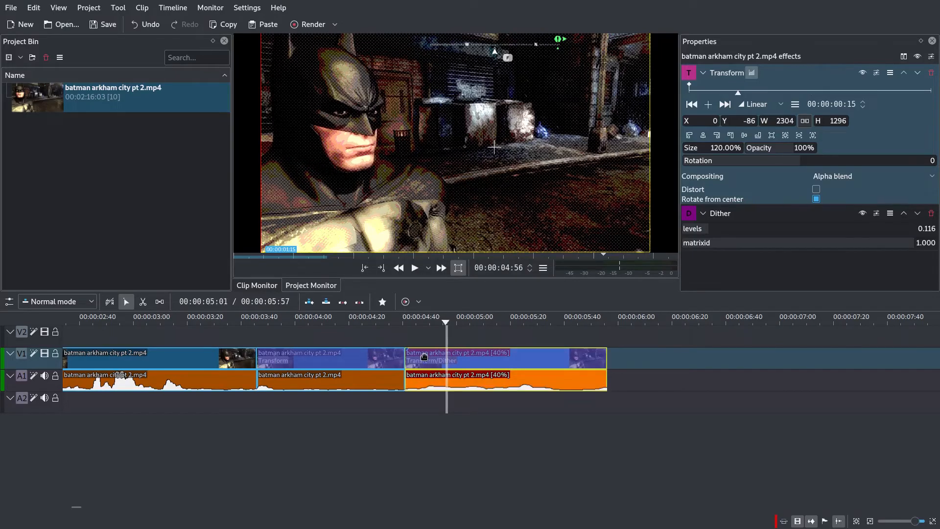
{"action": "left_click", "coordinate": [399, 334]}
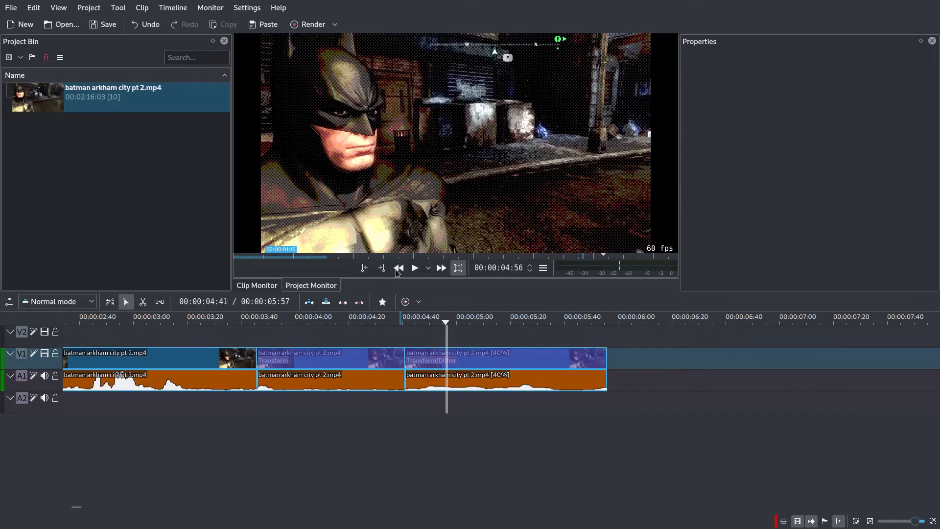
{"action": "left_click", "coordinate": [414, 267]}
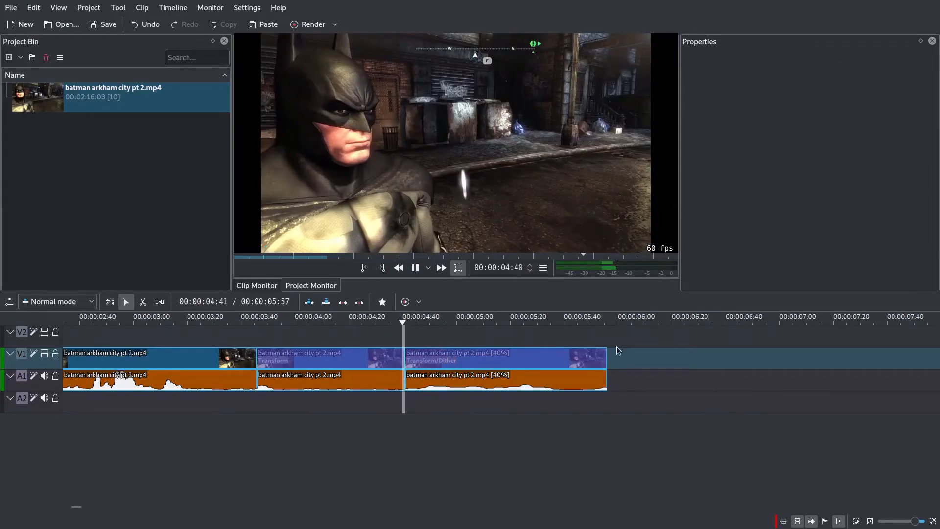
Disable the Transform and Dither effects on the slowed last segment and replay it from its start.
{"action": "left_click", "coordinate": [535, 364]}
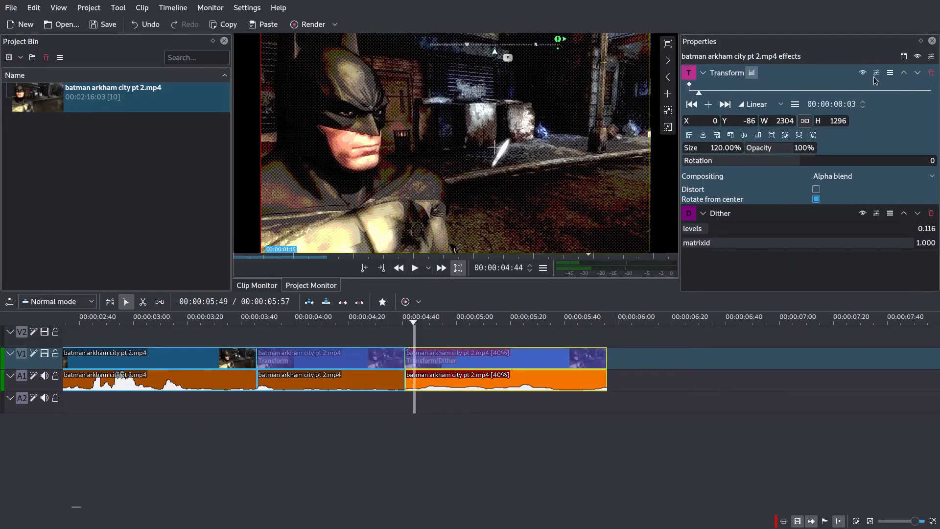
{"action": "left_click", "coordinate": [861, 73]}
{"action": "left_click", "coordinate": [862, 214]}
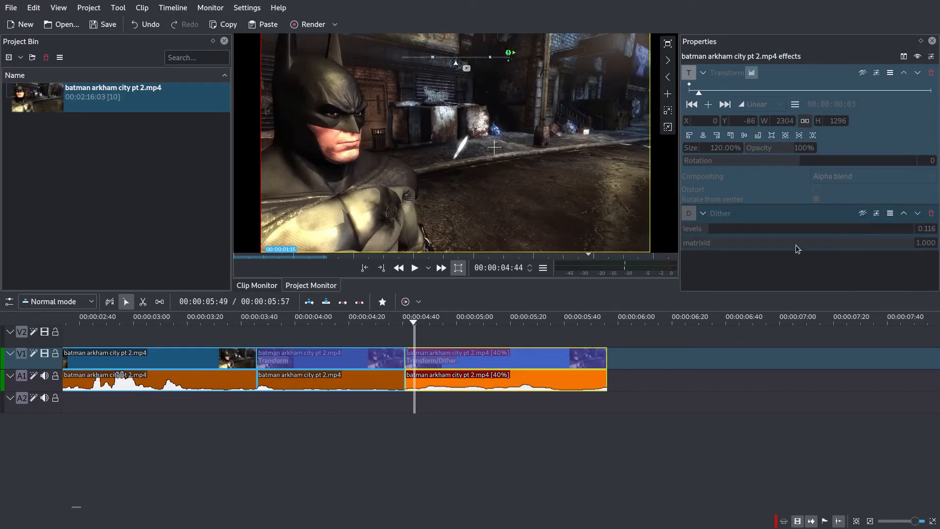
{"action": "left_click", "coordinate": [403, 336]}
{"action": "left_click", "coordinate": [413, 268]}
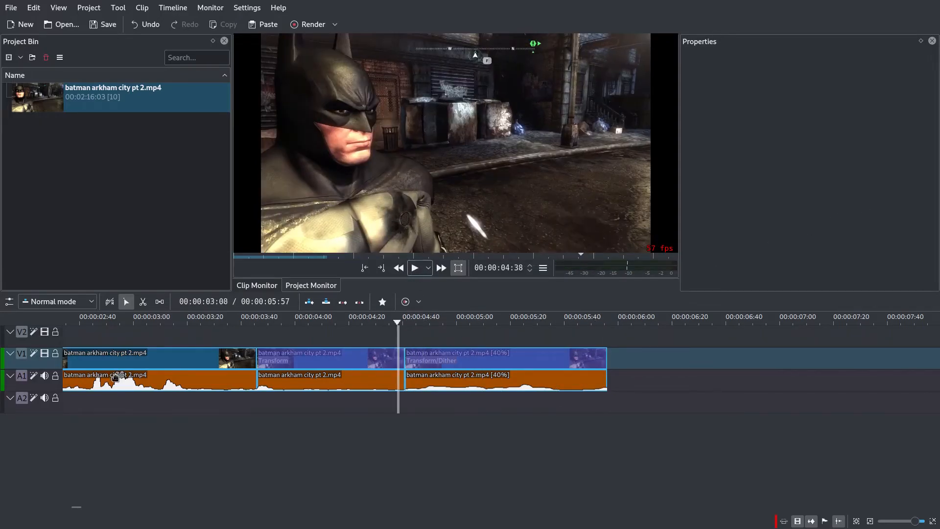
Delete the last three segments from the timeline, leaving only the first two.
{"action": "left_click", "coordinate": [474, 375]}
{"action": "key", "text": "Delete"}
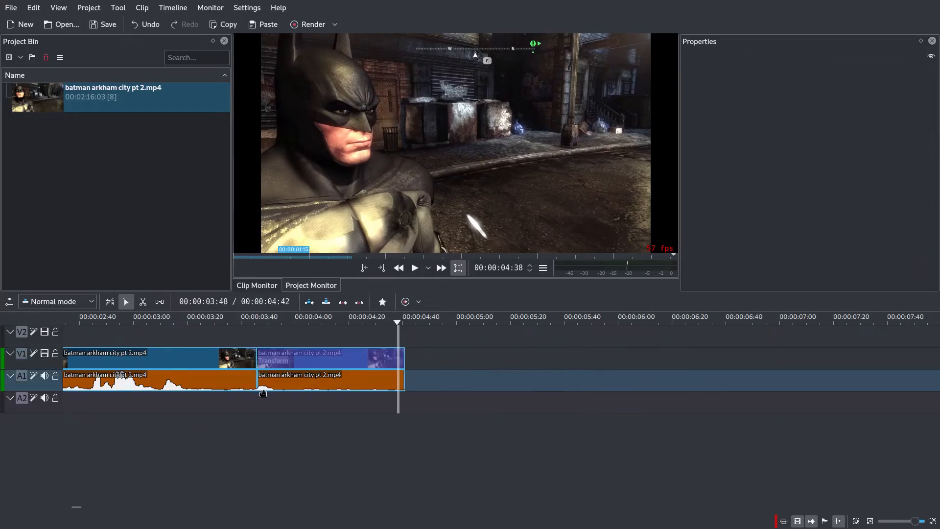
{"action": "left_click", "coordinate": [325, 387]}
{"action": "key", "text": "Delete"}
{"action": "left_click_drag", "start_coordinate": [74, 508], "coordinate": [66, 508]}
{"action": "left_click", "coordinate": [504, 352]}
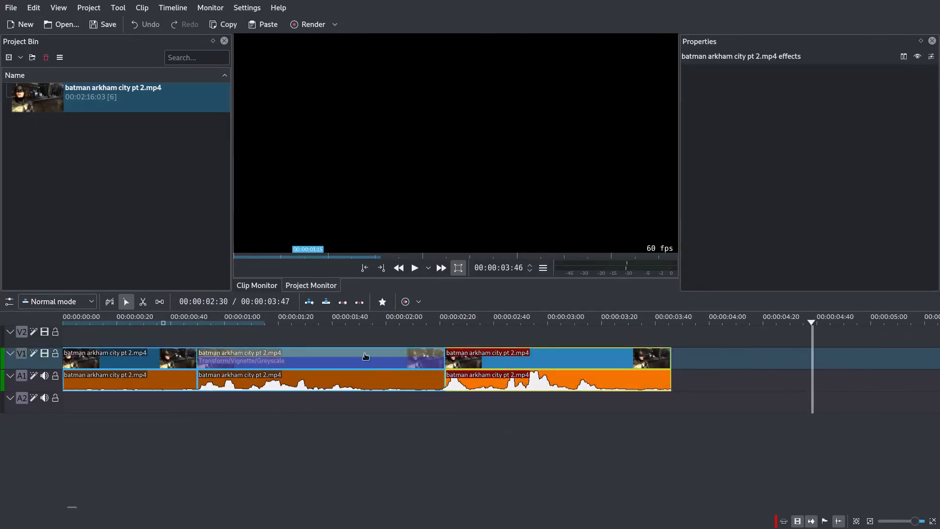
{"action": "key", "text": "Delete"}
{"action": "left_click", "coordinate": [342, 360]}
{"action": "key", "text": "Delete"}
{"action": "key", "text": "ctrl+z"}
Remove the Transform, Vignette and Greyscale effects from the second segment.
{"action": "left_click", "coordinate": [272, 361]}
{"action": "left_click", "coordinate": [254, 323]}
{"action": "left_click", "coordinate": [922, 73]}
{"action": "left_click", "coordinate": [922, 72]}
{"action": "left_click", "coordinate": [922, 72]}
Set the second segment's clip speed to 40%.
{"action": "right_click", "coordinate": [290, 357]}
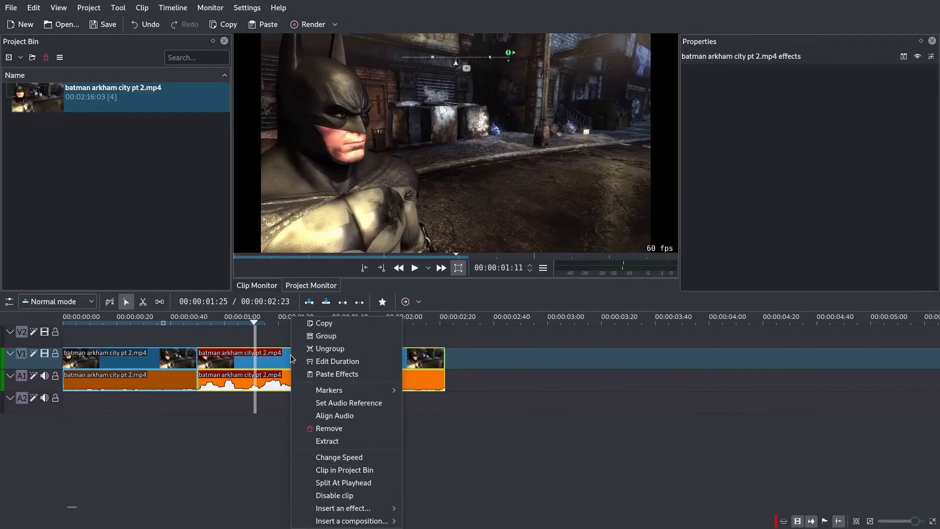
{"action": "left_click", "coordinate": [359, 457]}
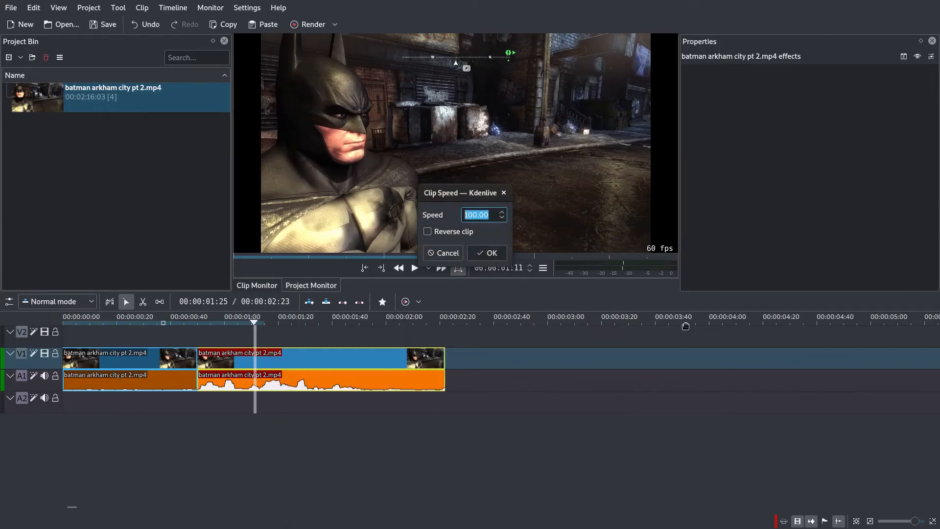
{"action": "type", "text": "430"}
{"action": "key", "text": "Return"}
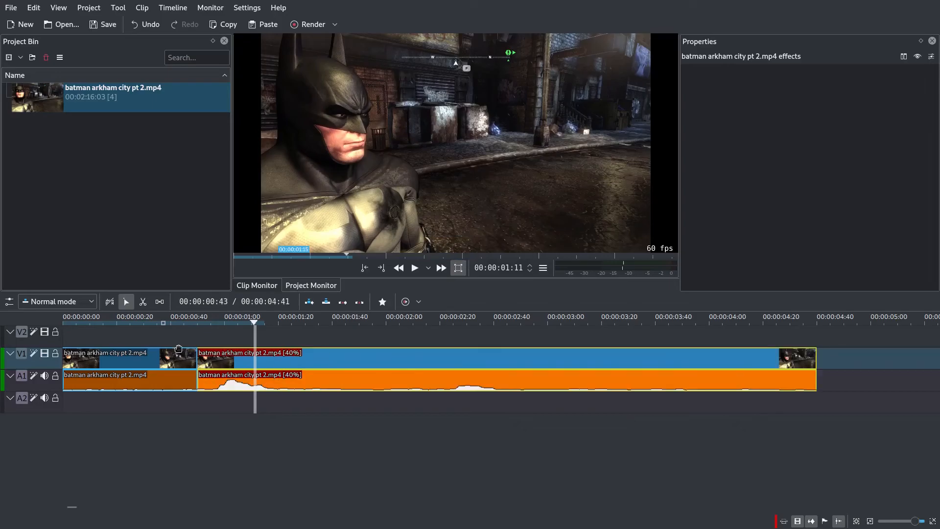
Play the slowed second segment, stop, and replay it from its start.
{"action": "left_click", "coordinate": [415, 268]}
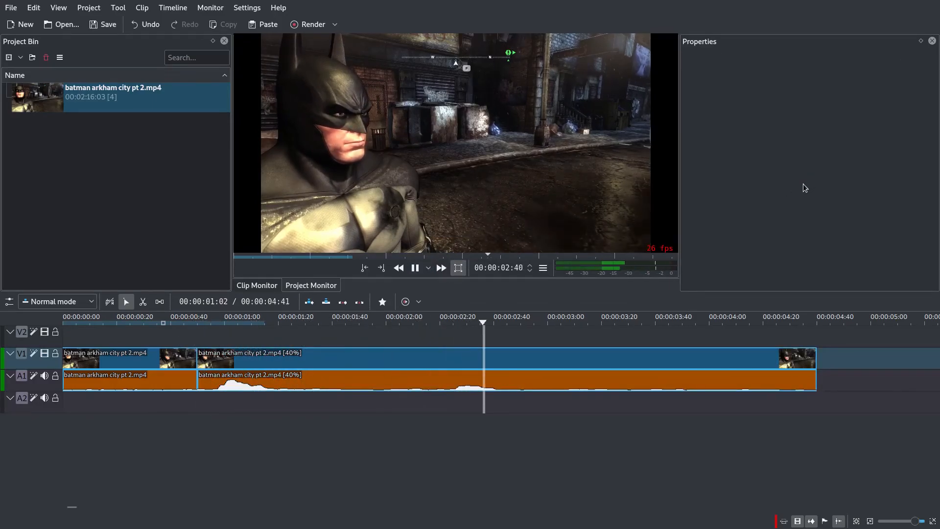
{"action": "left_click", "coordinate": [417, 271]}
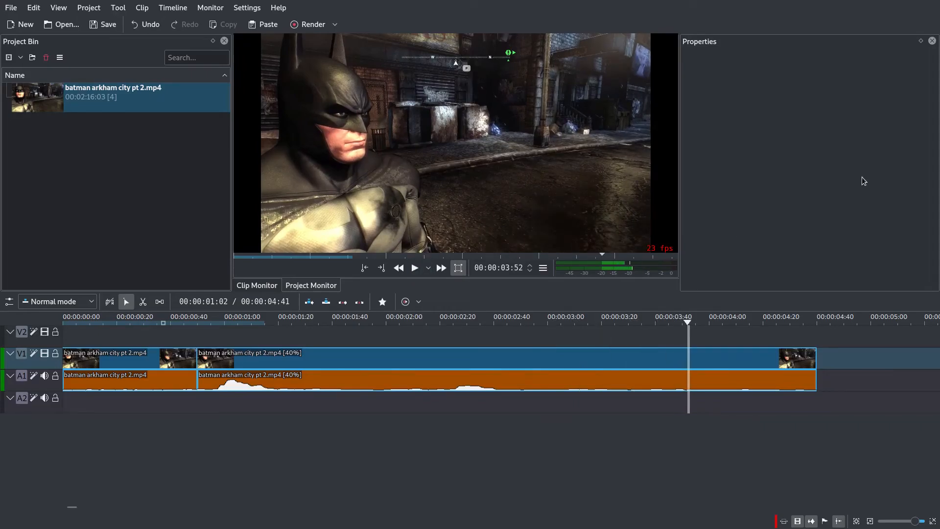
{"action": "left_click", "coordinate": [198, 327]}
{"action": "left_click", "coordinate": [415, 268]}
Show the list of available effects and expand its Audio correction category.
{"action": "left_click", "coordinate": [59, 8]}
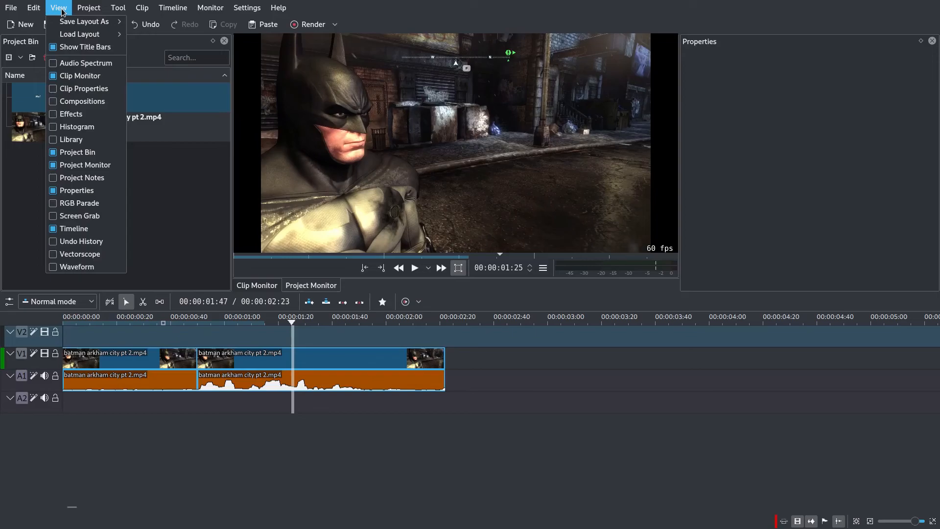
{"action": "left_click", "coordinate": [55, 114]}
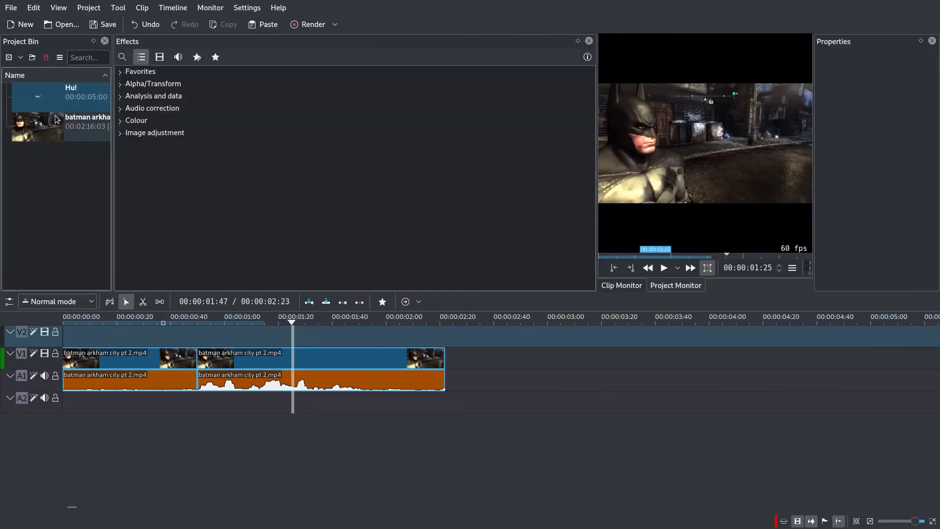
{"action": "left_click", "coordinate": [121, 97]}
{"action": "left_click", "coordinate": [121, 97]}
{"action": "left_click", "coordinate": [121, 109]}
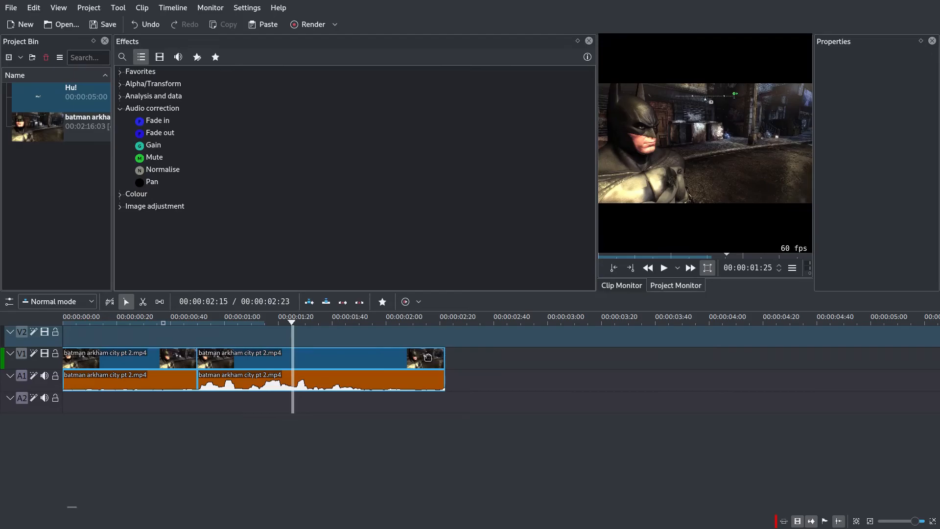
Add a Fade to Black at the end and a Fade from Black at the start of the second segment's video, and preview them.
{"action": "left_click_drag", "start_coordinate": [439, 348], "coordinate": [409, 350]}
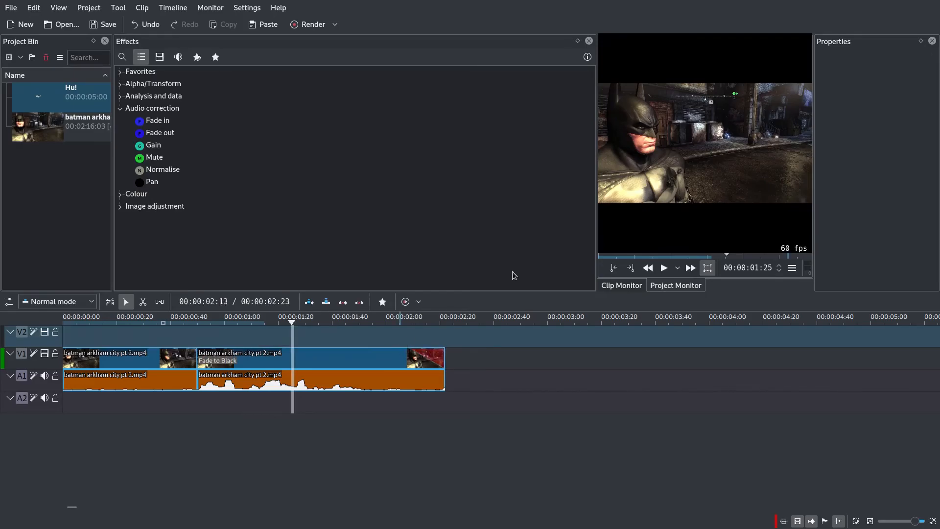
{"action": "left_click", "coordinate": [589, 42]}
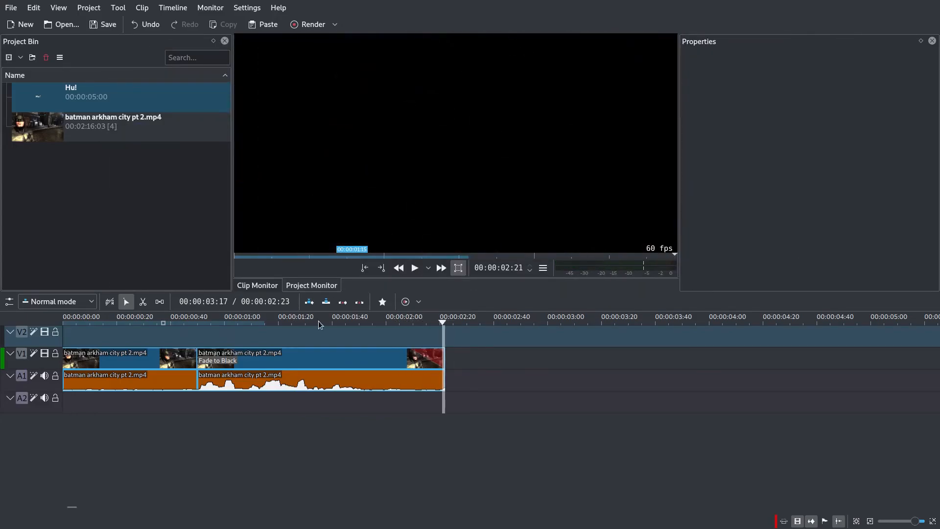
{"action": "left_click_drag", "start_coordinate": [199, 349], "coordinate": [341, 354]}
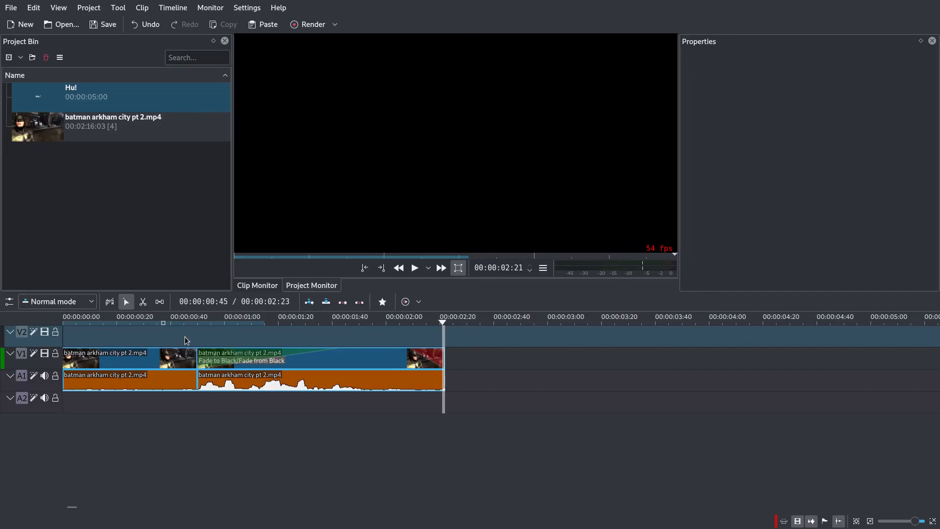
{"action": "left_click", "coordinate": [429, 159]}
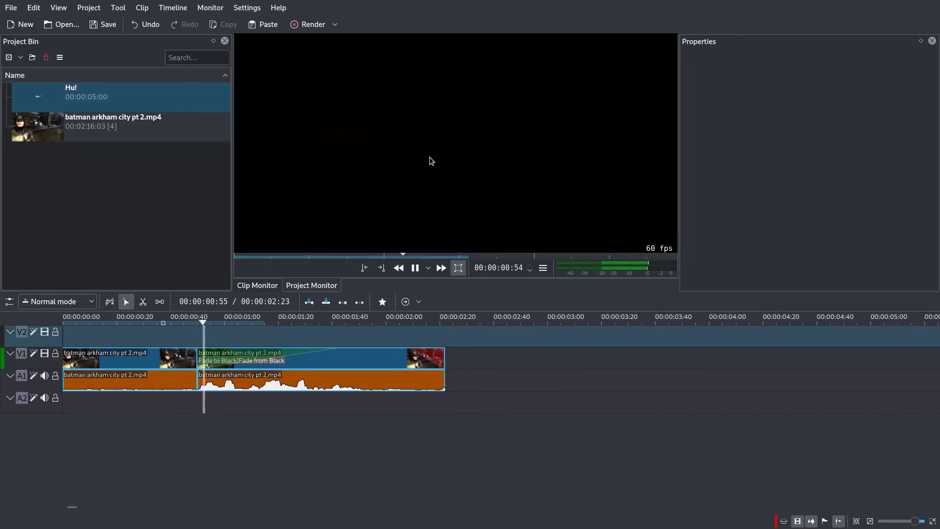
Add a Fade in at the start of the second segment's audio and play the segment to check it.
{"action": "left_click_drag", "start_coordinate": [200, 372], "coordinate": [323, 374]}
{"action": "left_click", "coordinate": [352, 195]}
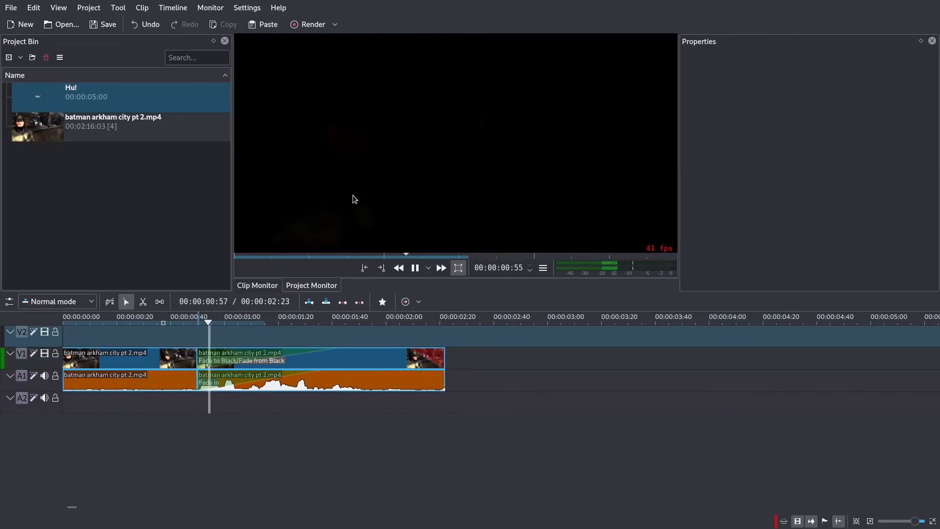
{"action": "left_click", "coordinate": [353, 196]}
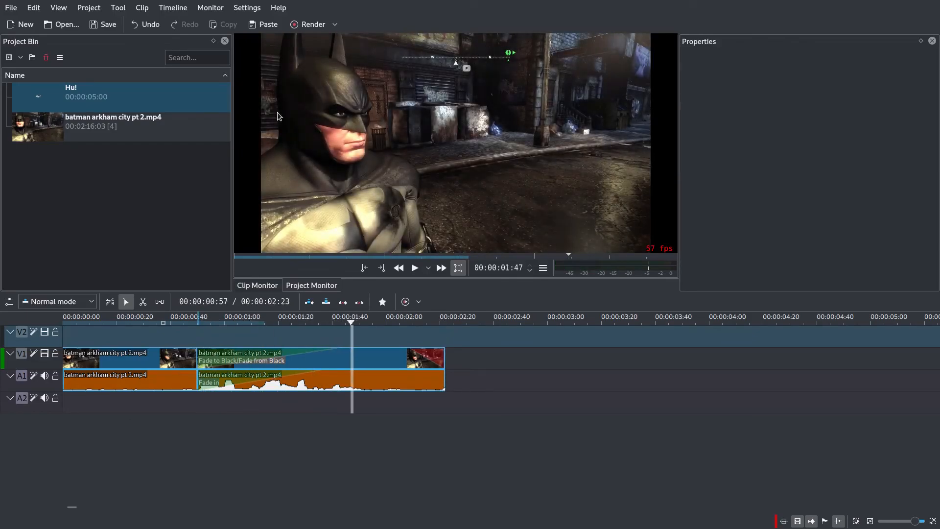
Bring up the project's file commands.
{"action": "left_click", "coordinate": [11, 13]}
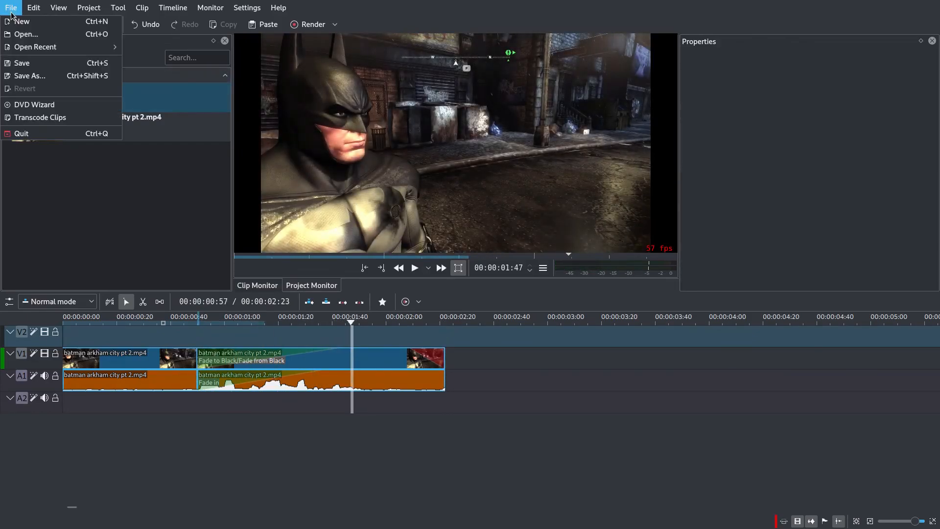